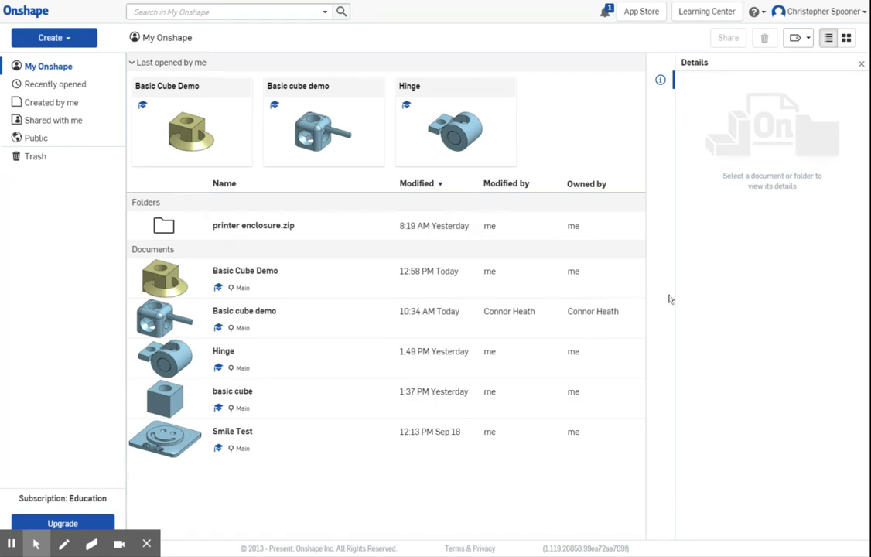
- Create a new document named "Mouse Trap Car"
click(50, 37)
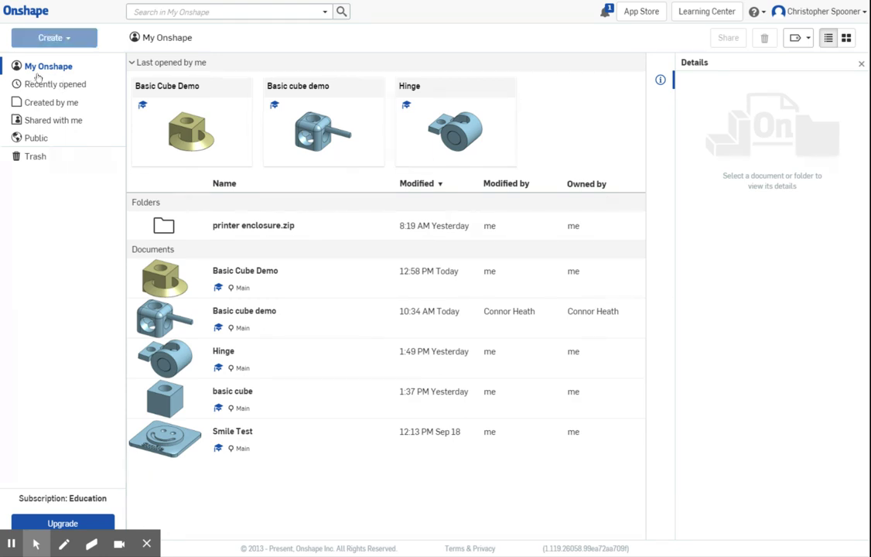
click(52, 60)
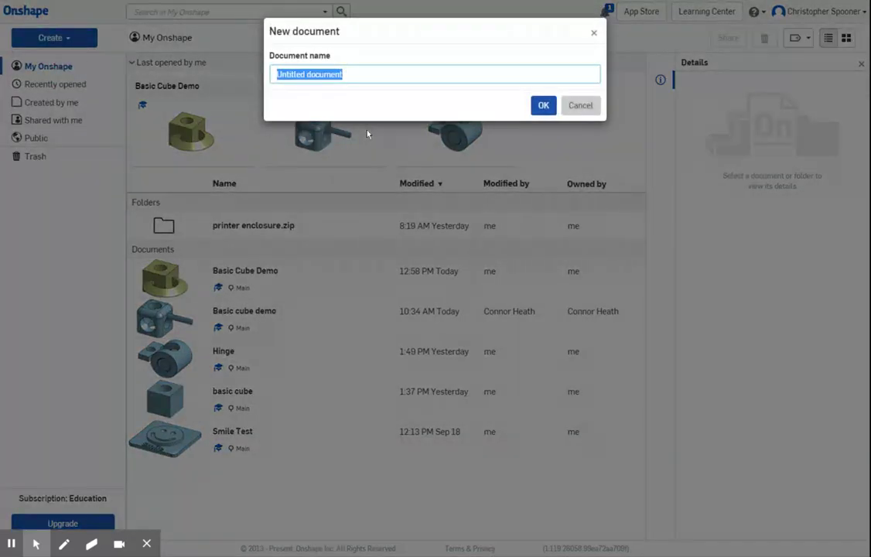
text(Mouse Trap Car)
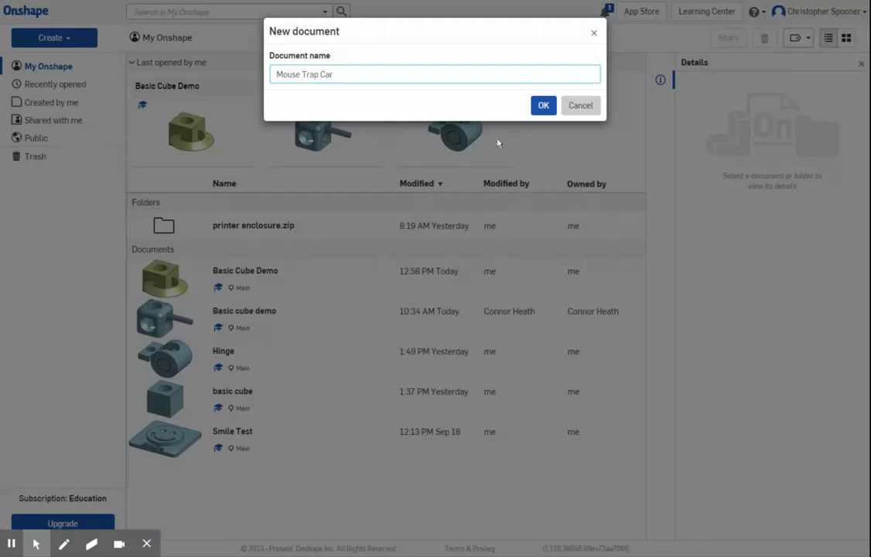
click(544, 105)
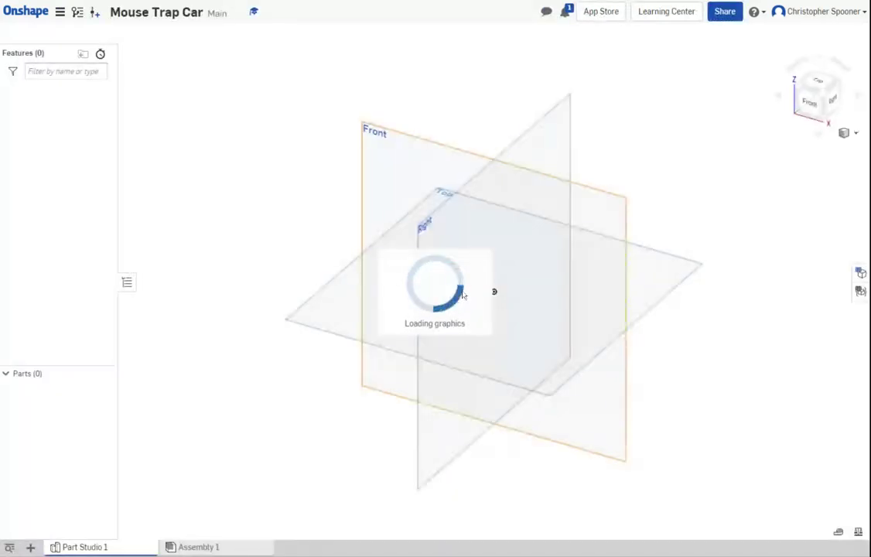
- Rename the part studio as "Mouse Trap Body"
right_click(89, 545)
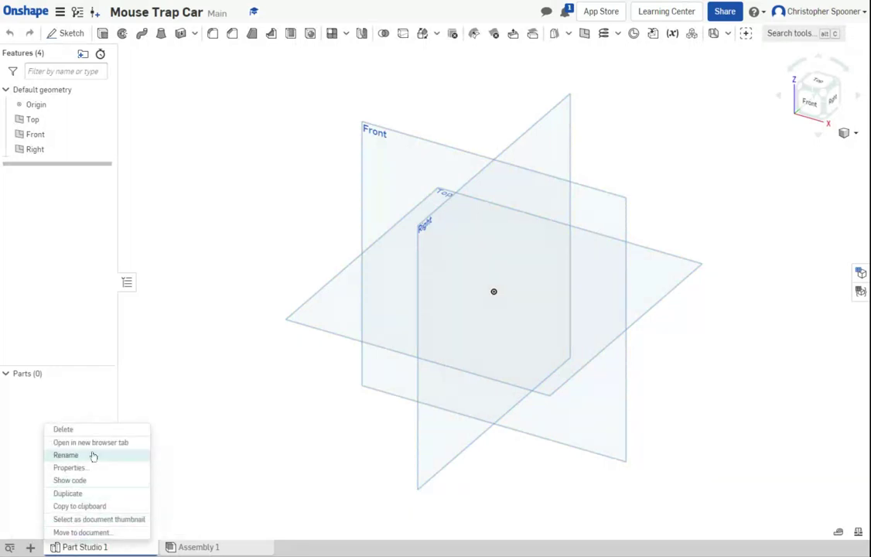
click(92, 456)
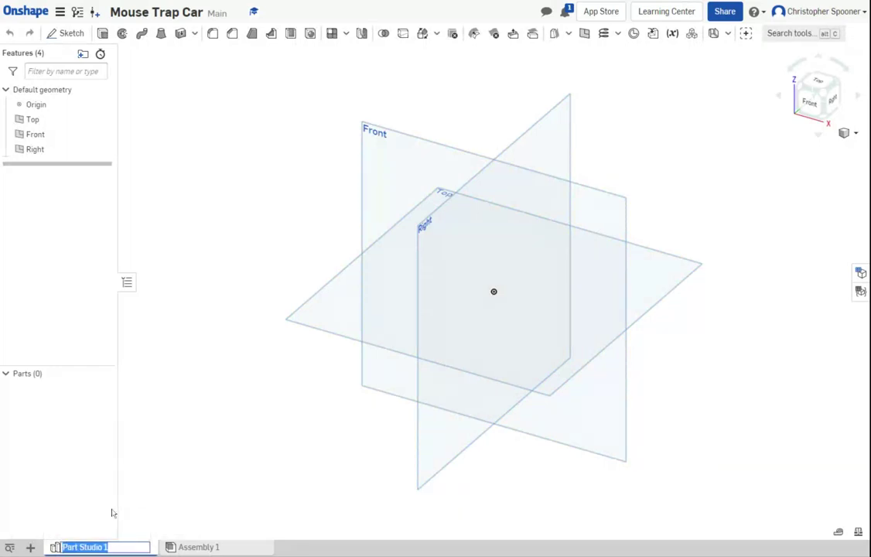
text(Mouse Trap Body)
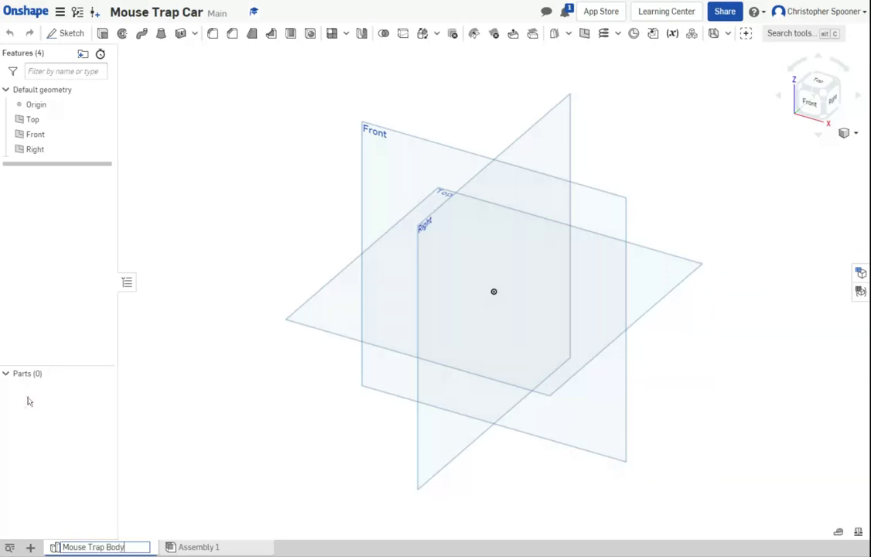
key(Return)
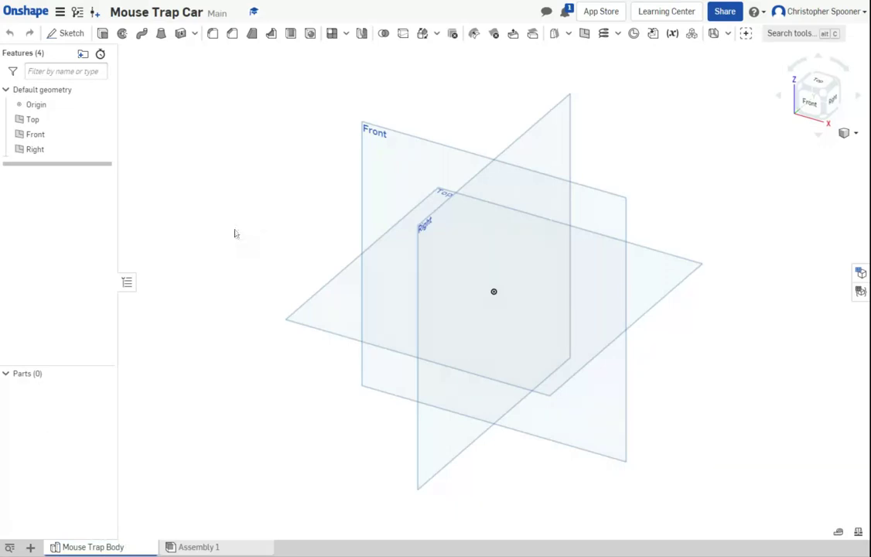
- Sketch a center point rectangle about 2.81 by 1 in on the Top plane, centred on the origin
click(69, 33)
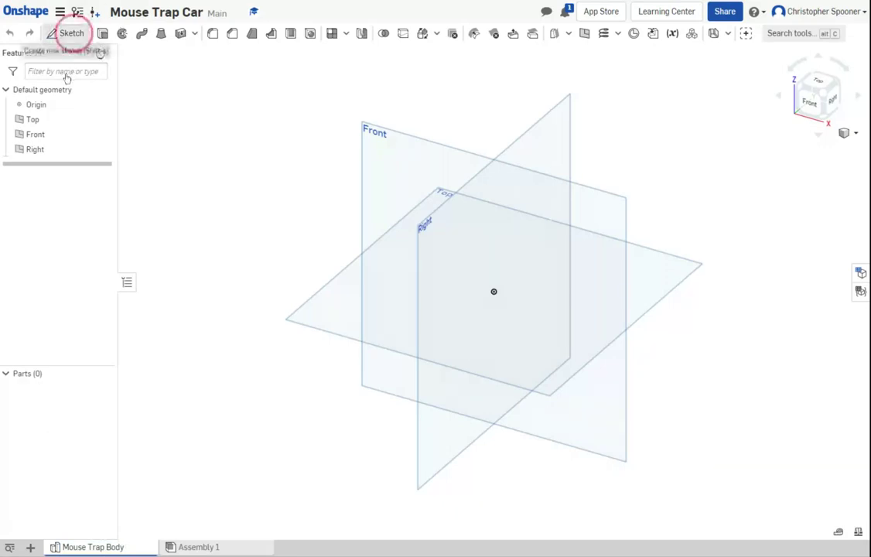
click(280, 326)
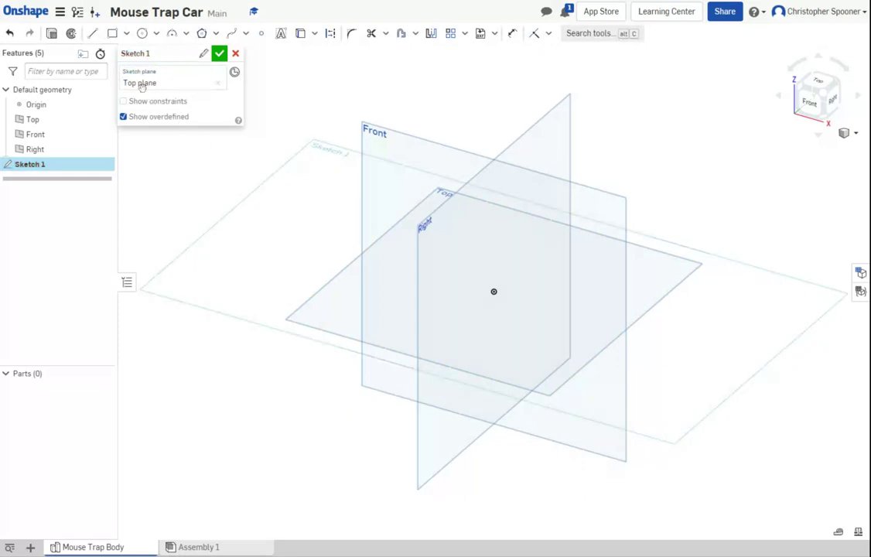
click(126, 33)
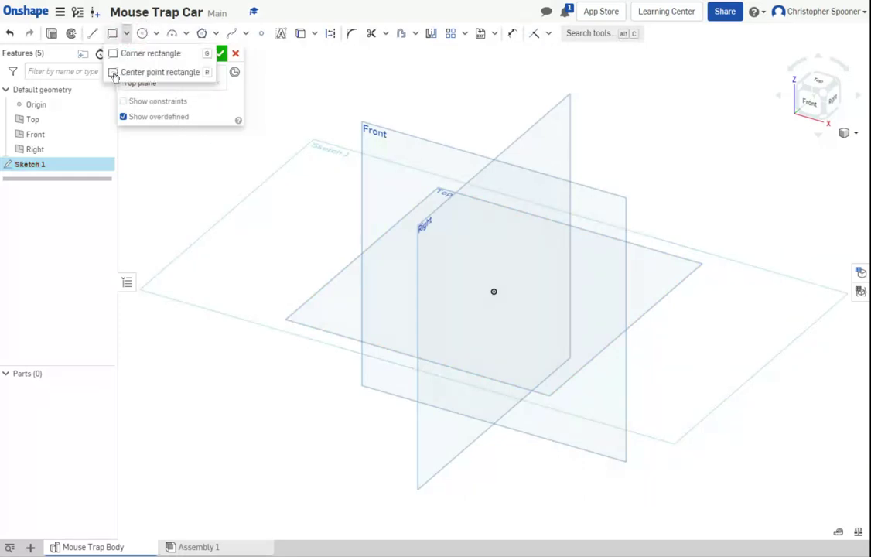
click(149, 70)
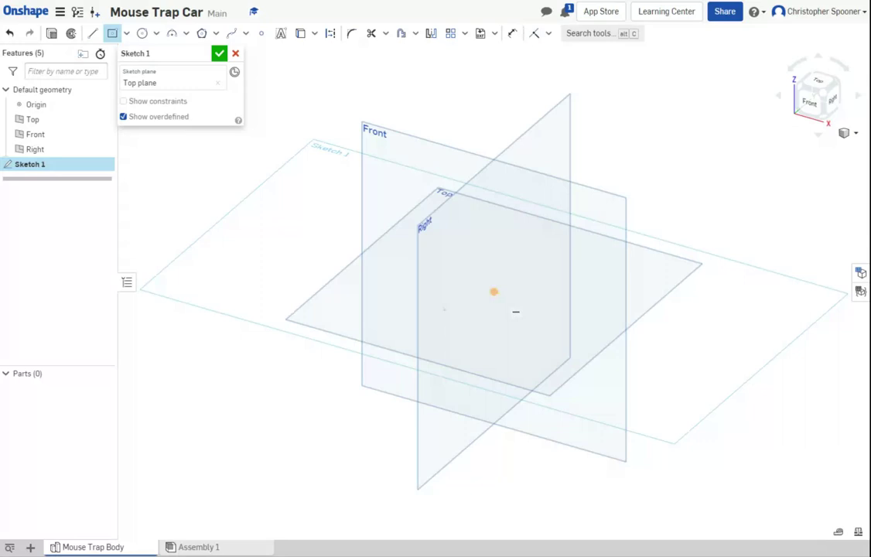
click(494, 292)
click(444, 263)
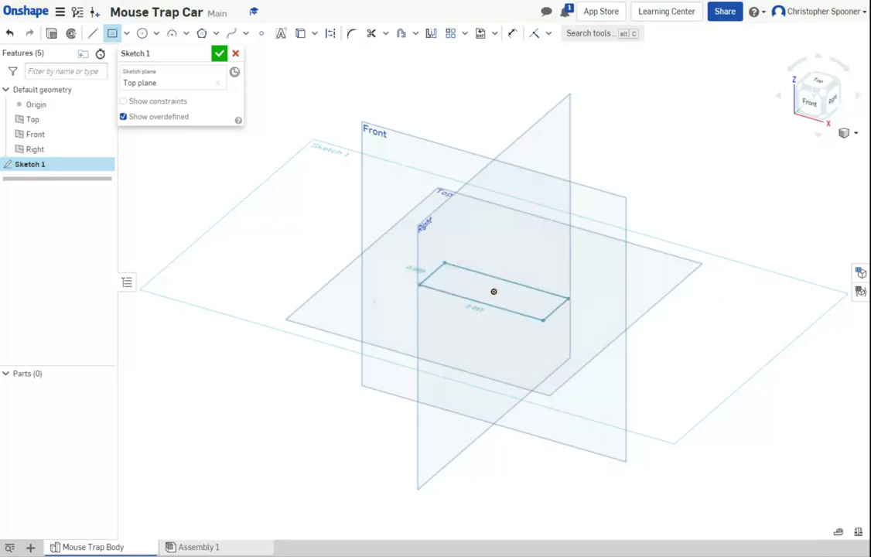
- Dimension the rectangle's vertical side to 1.92 in
key(n)
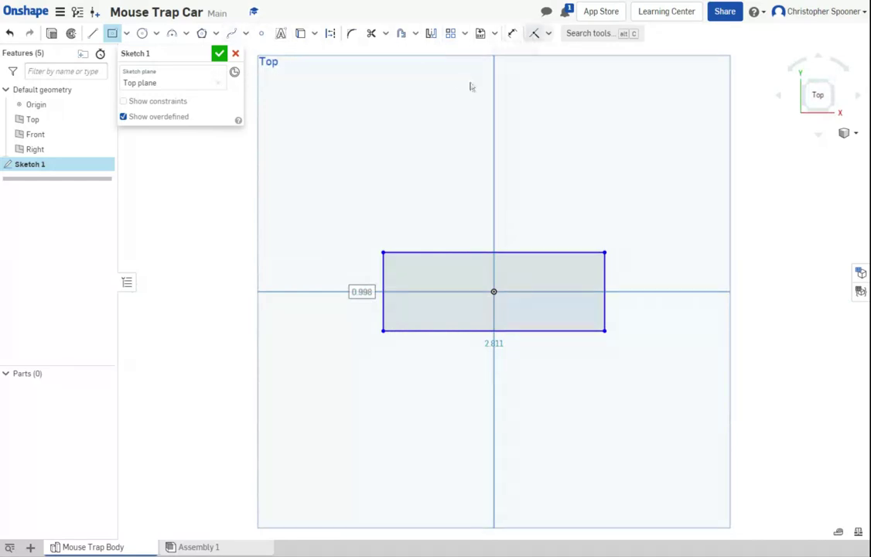
key(d)
click(344, 295)
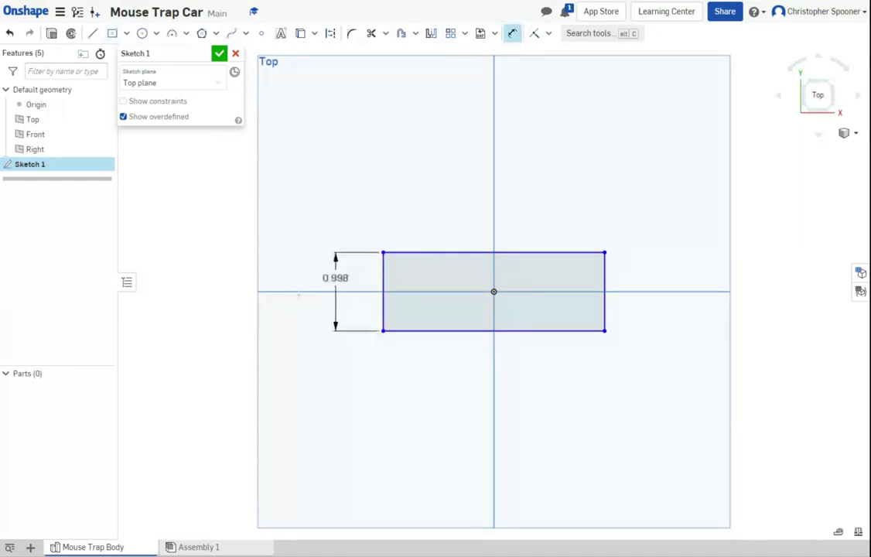
click(290, 293)
text(1)
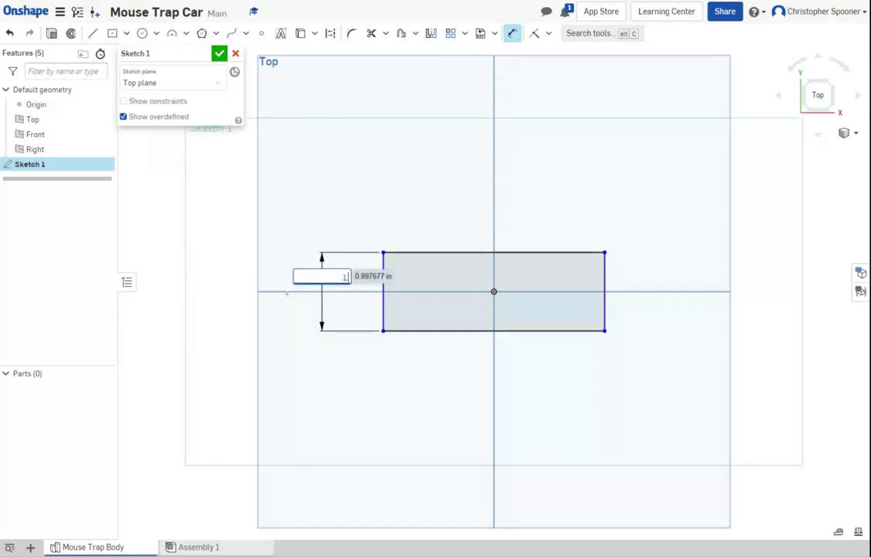
text(.92)
key(Return)
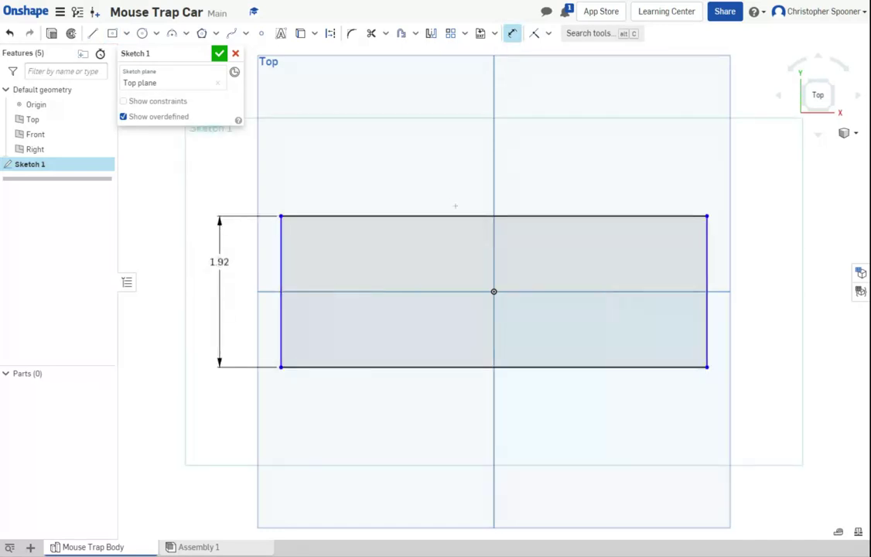
- Dimension the rectangle's horizontal side to 3.877 in
click(513, 216)
click(507, 185)
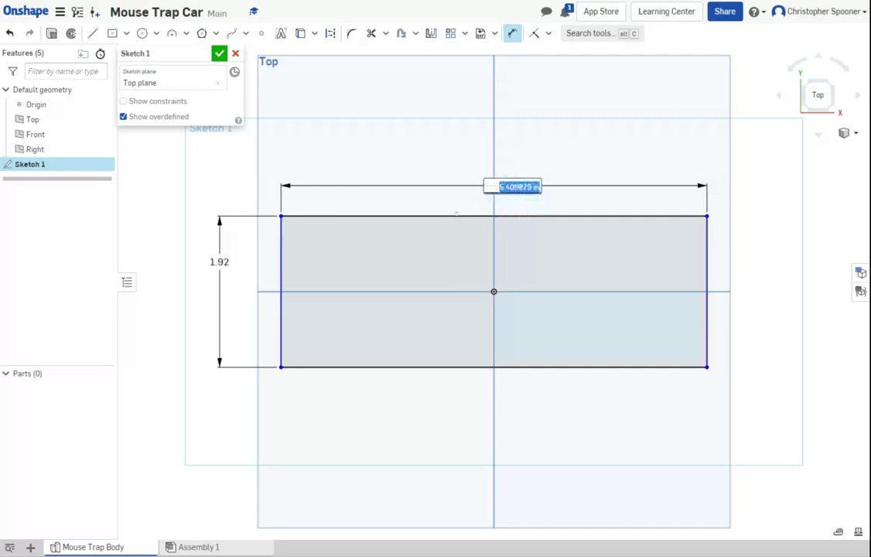
text(3)
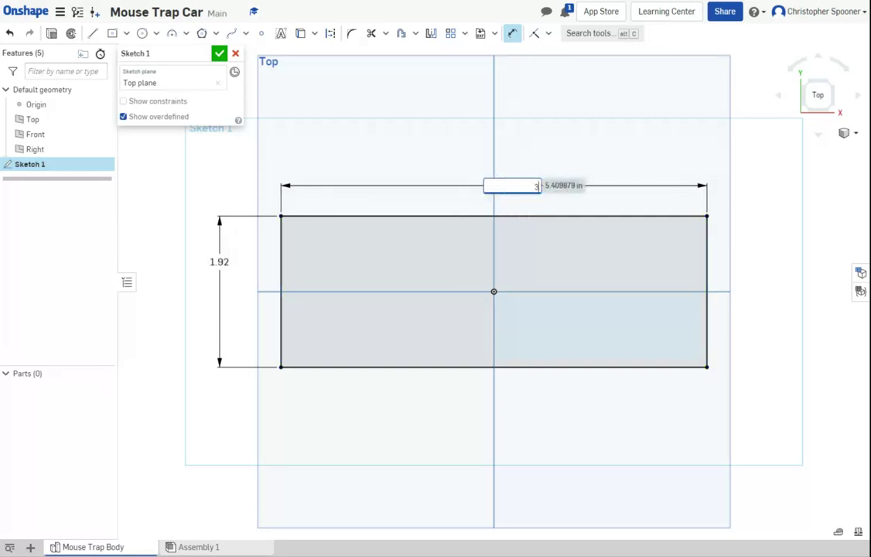
text(.877)
key(Return)
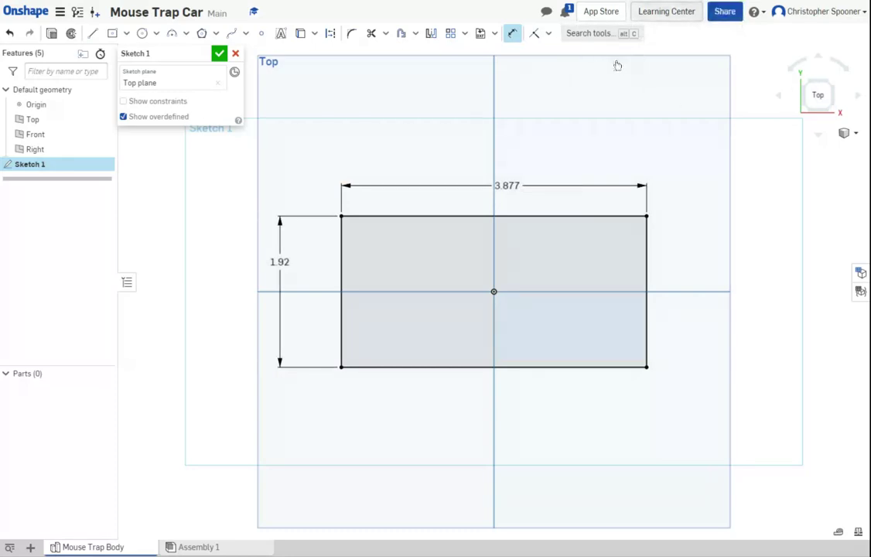
- Extrude the rectangle as a new solid with a blind depth of 0.236 in
click(831, 83)
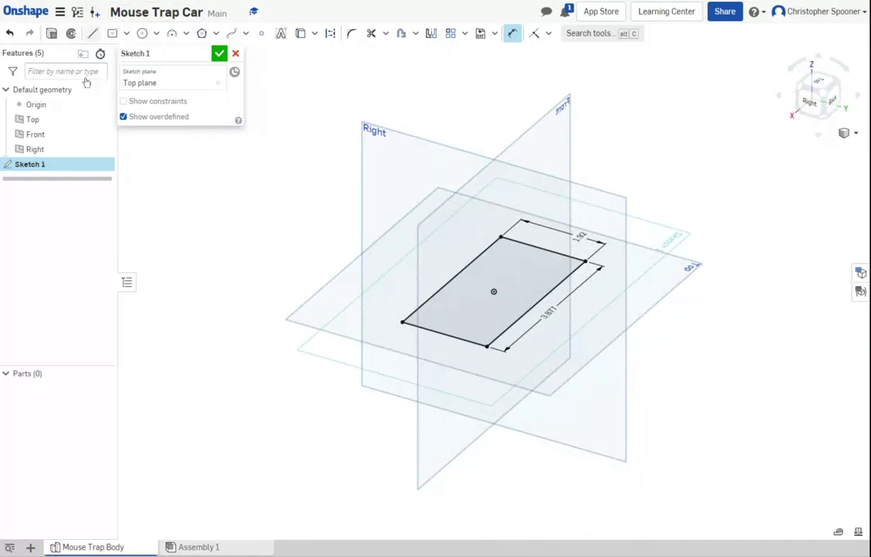
click(53, 35)
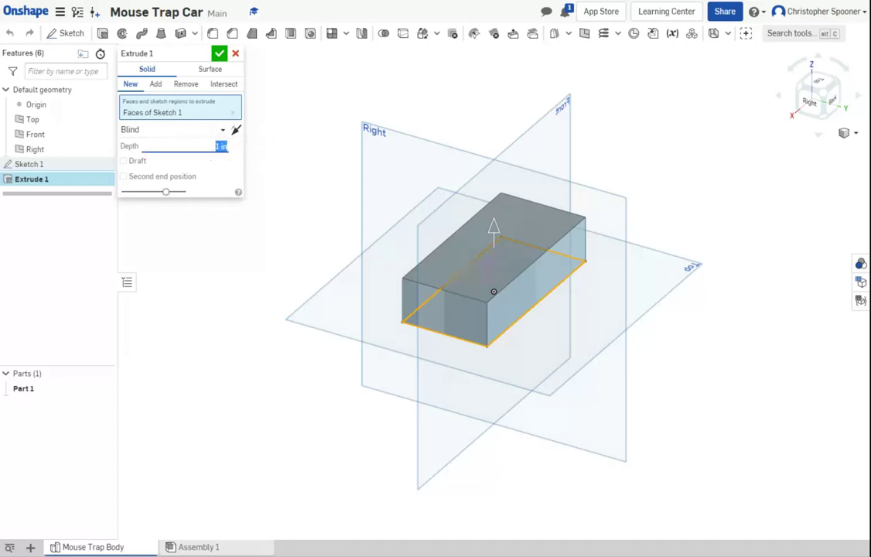
key(BackSpace)
key(Return)
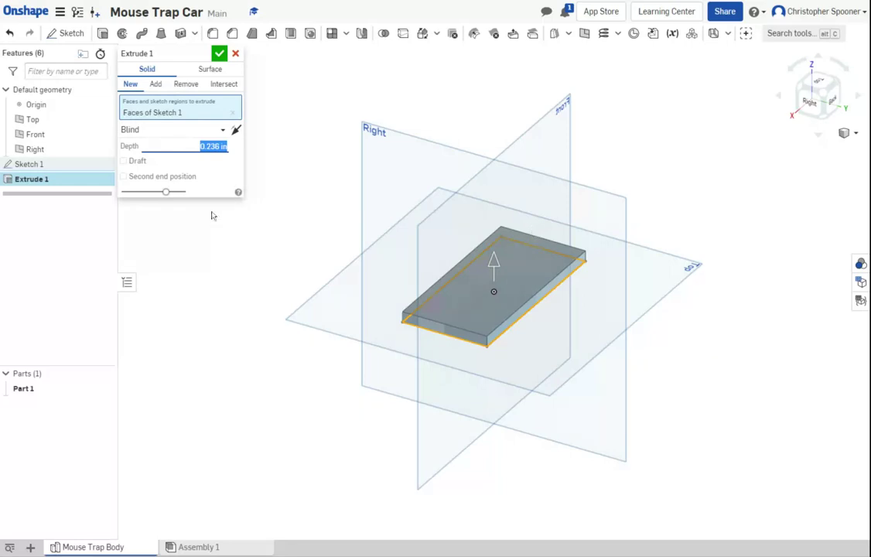
key(Return)
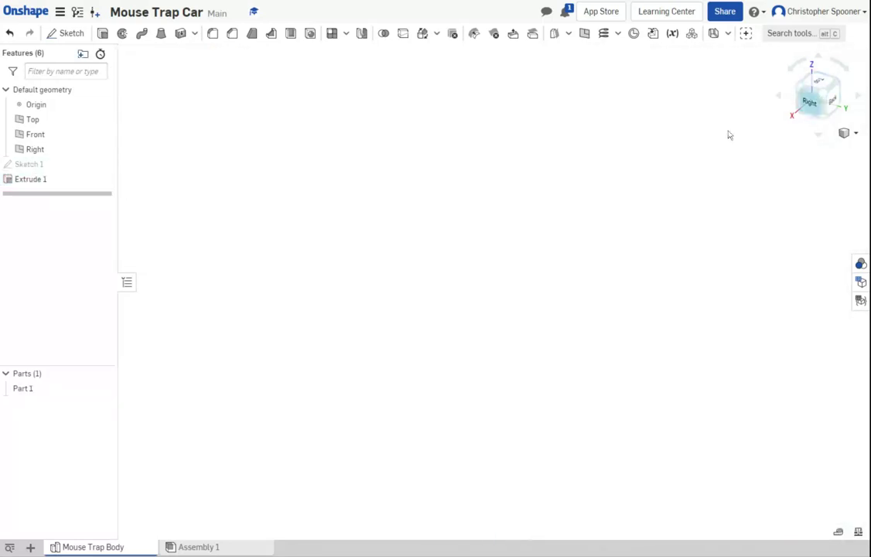
- Display the part's appearance list and narrow it to leave more room for the model
click(845, 133)
click(791, 147)
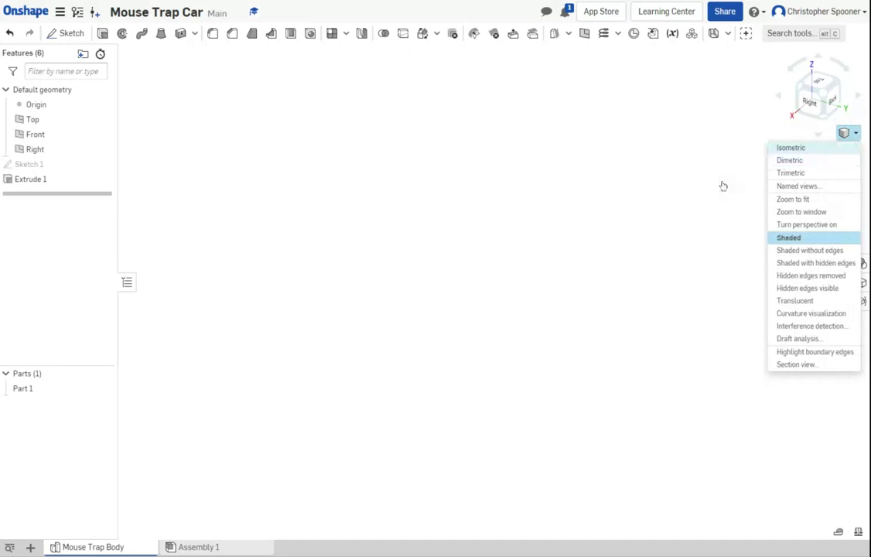
scroll(508, 309, up, 2)
scroll(495, 310, up, 2)
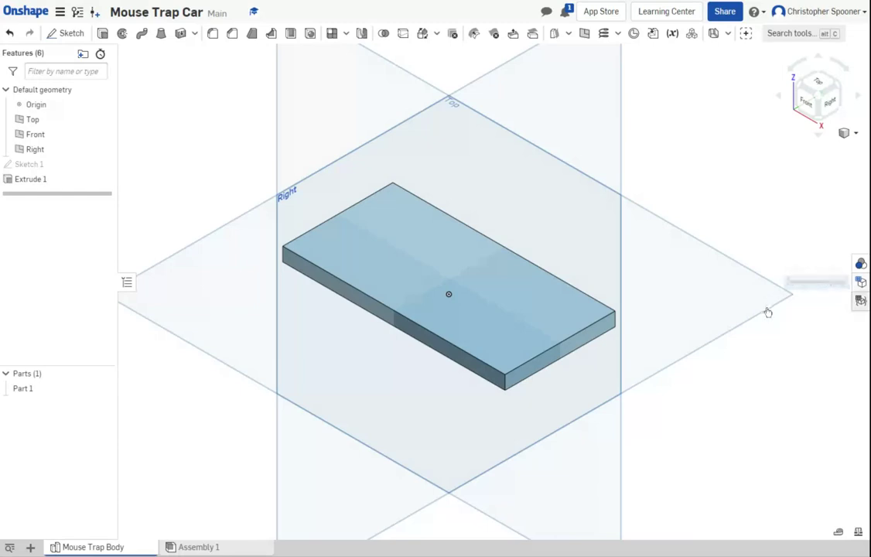
click(860, 264)
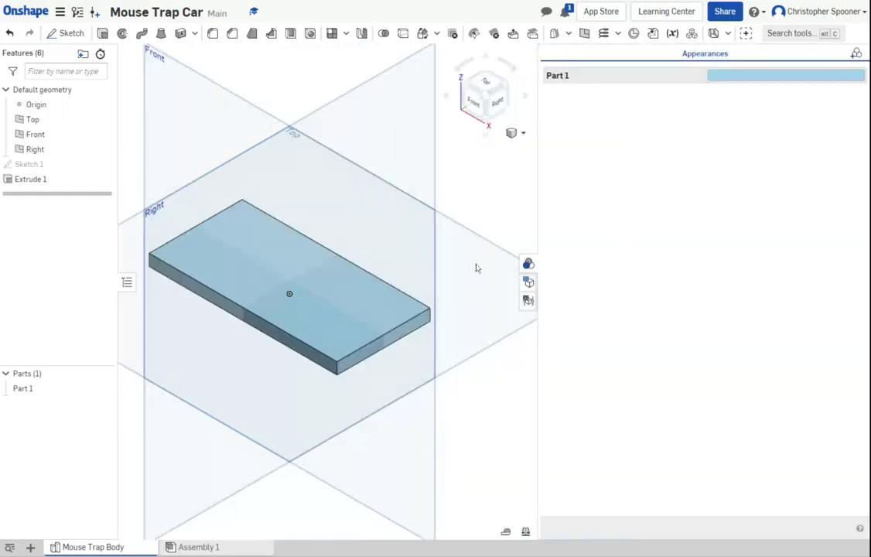
drag(539, 243, 736, 243)
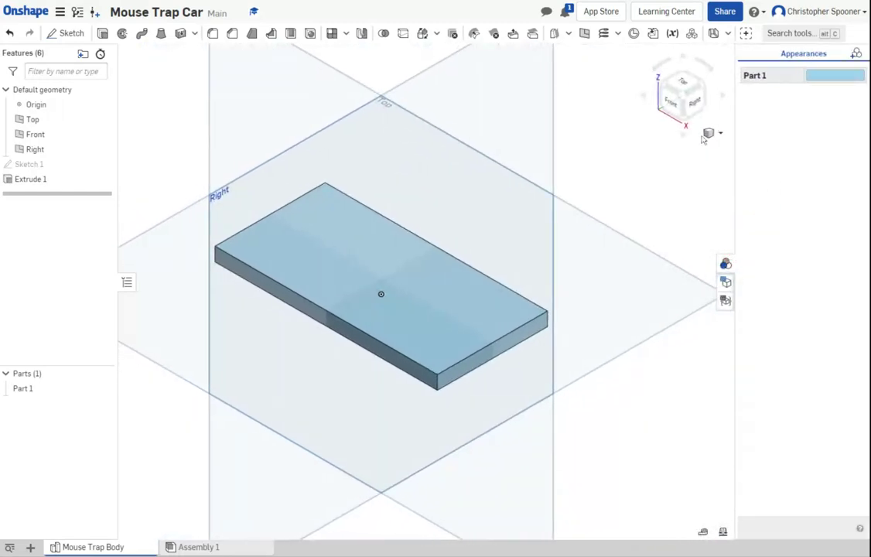
- Mix the brown colour A48259 in a new face appearance, save it as a custom colour, and discard the face appearance
click(836, 74)
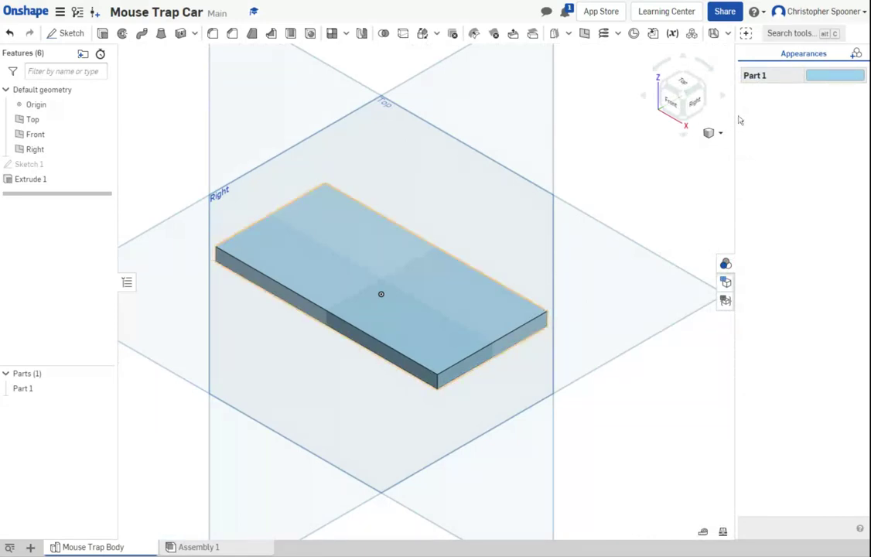
click(831, 74)
click(856, 53)
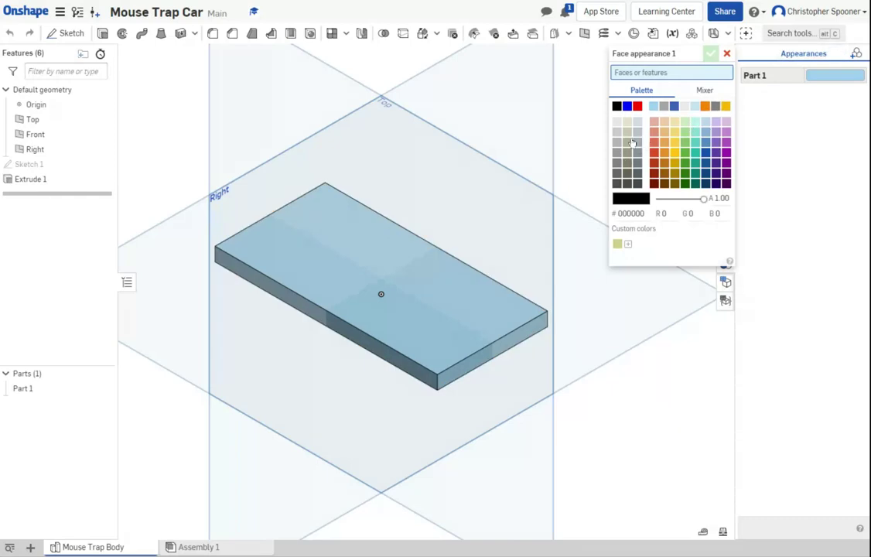
click(705, 106)
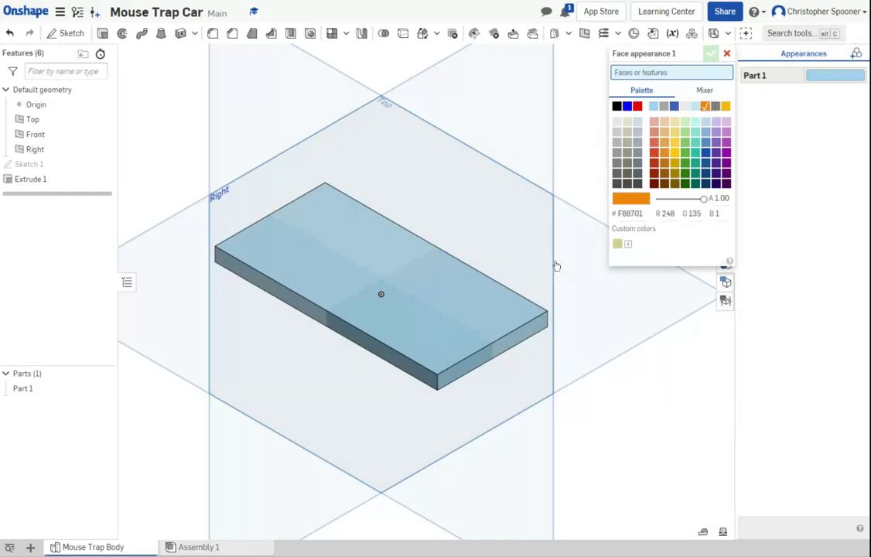
click(704, 90)
mouse_move(653, 129)
mouse_down()
mouse_move(647, 121)
mouse_move(651, 132)
mouse_up()
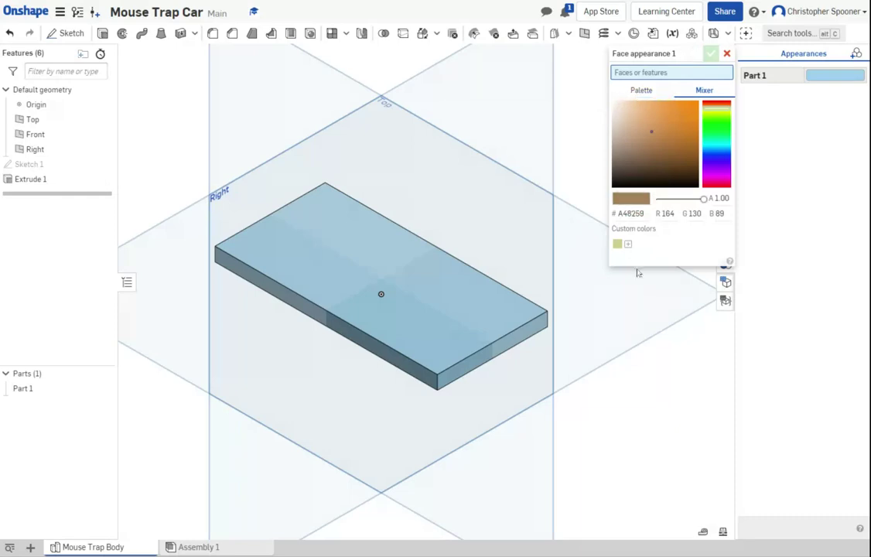
click(627, 244)
click(727, 54)
- Set the appearance colour of Part 1 to brown A48259
click(824, 73)
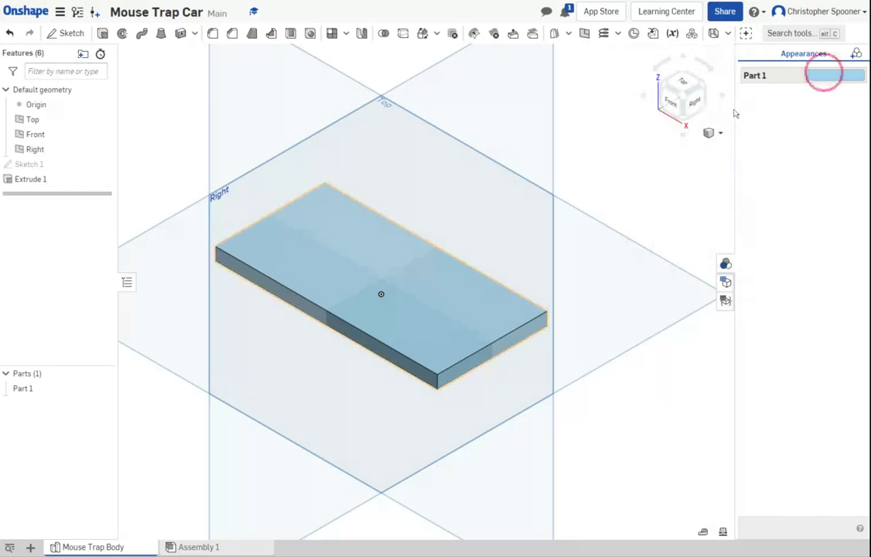
click(824, 76)
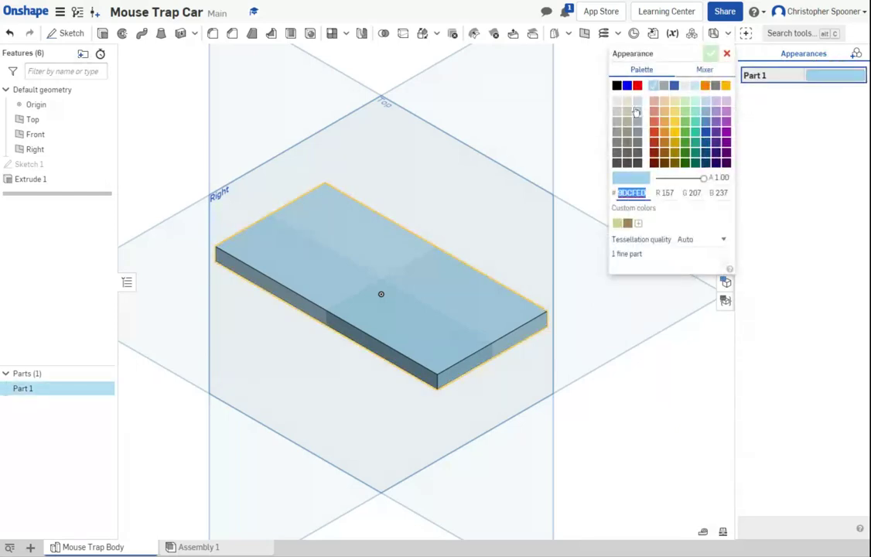
text(A48259)
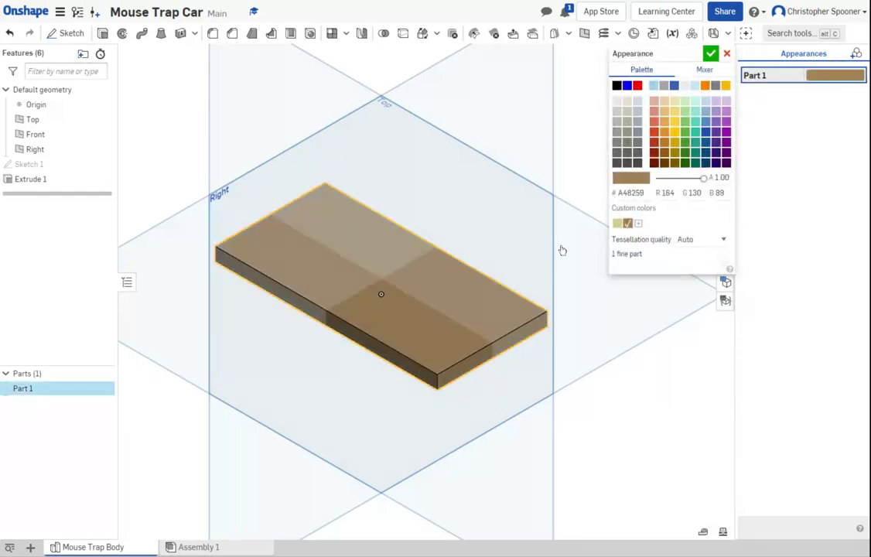
click(711, 54)
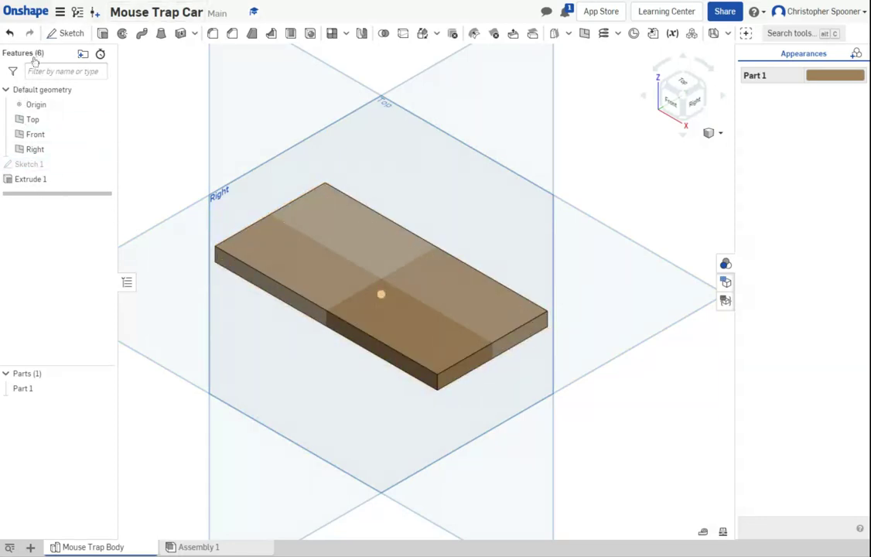
- Start a sketch on the part's top face and draw two circles about 0.14 in and 0.15 in across near the upper edge
click(72, 32)
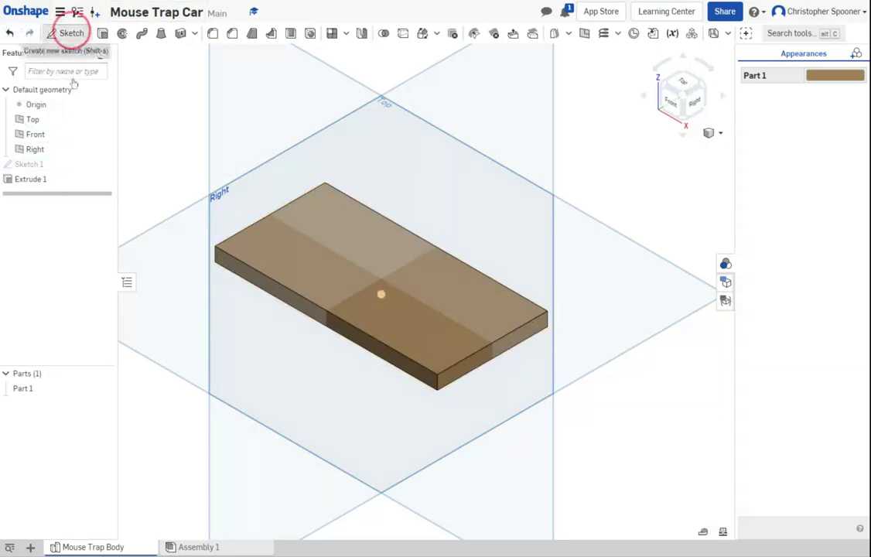
click(362, 339)
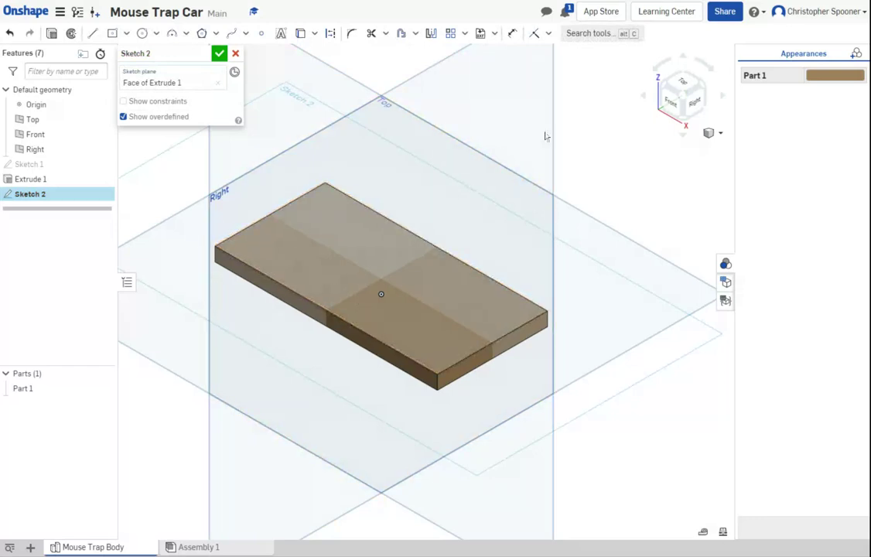
key(n)
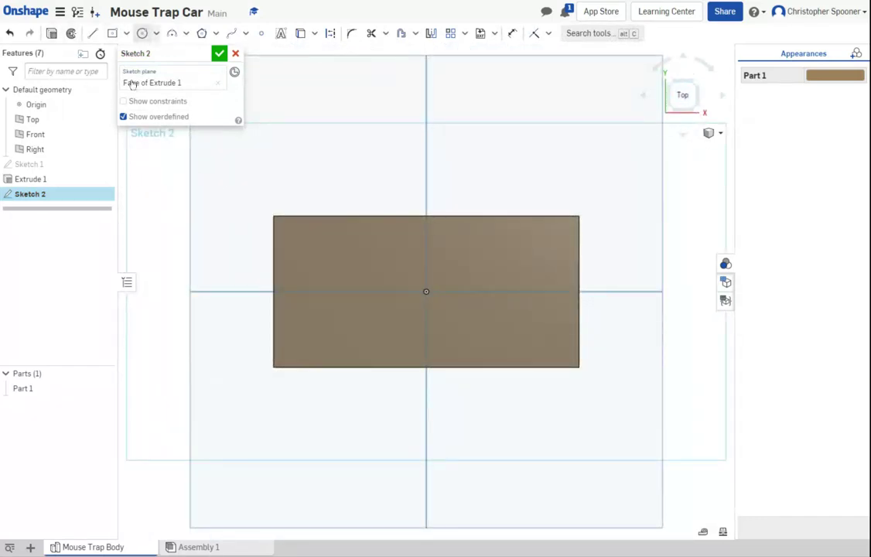
click(142, 34)
scroll(373, 262, down, 2)
scroll(373, 259, up, 3)
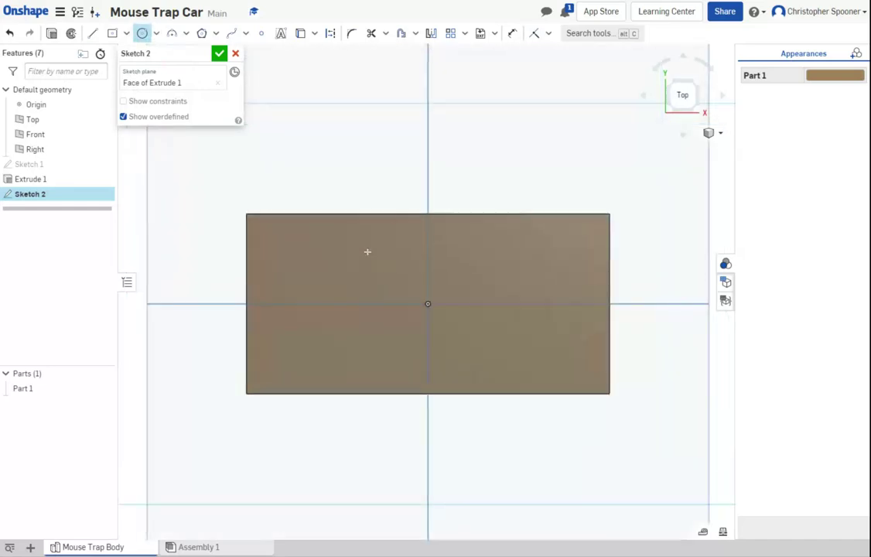
click(412, 230)
click(418, 234)
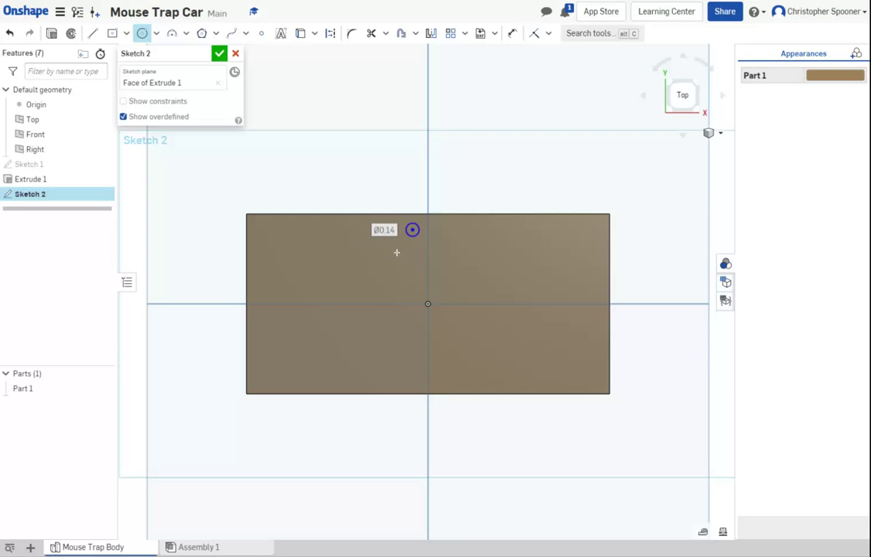
click(444, 230)
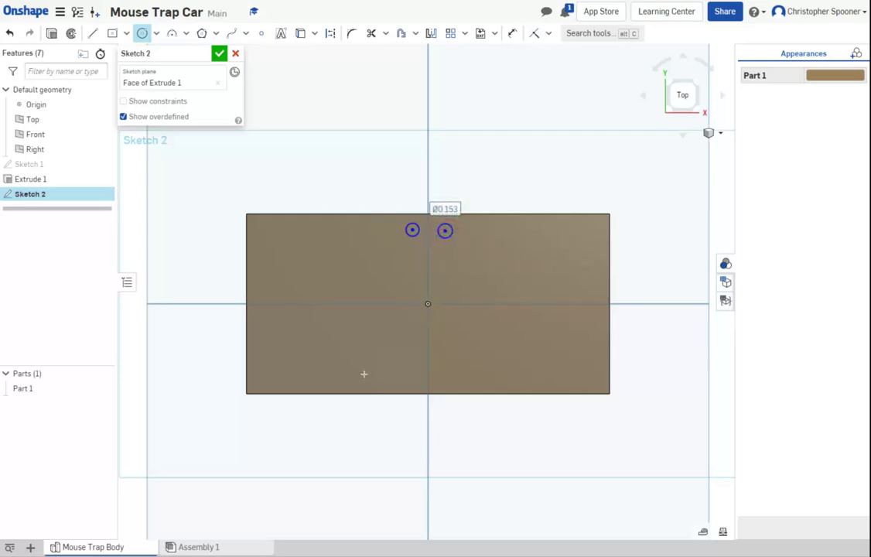
- Draw two circles about 0.18 in across near the plate's lower edge, side by side below the upper pair
click(409, 370)
click(417, 372)
click(442, 372)
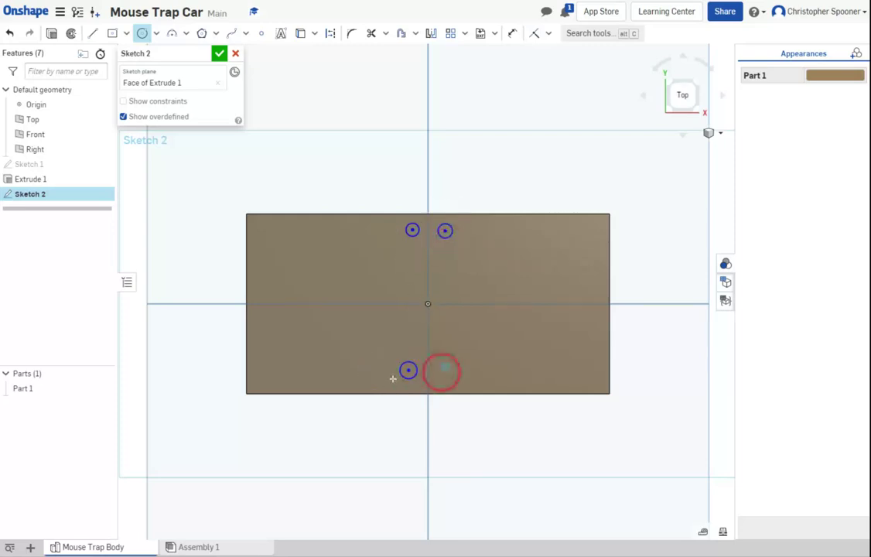
click(442, 371)
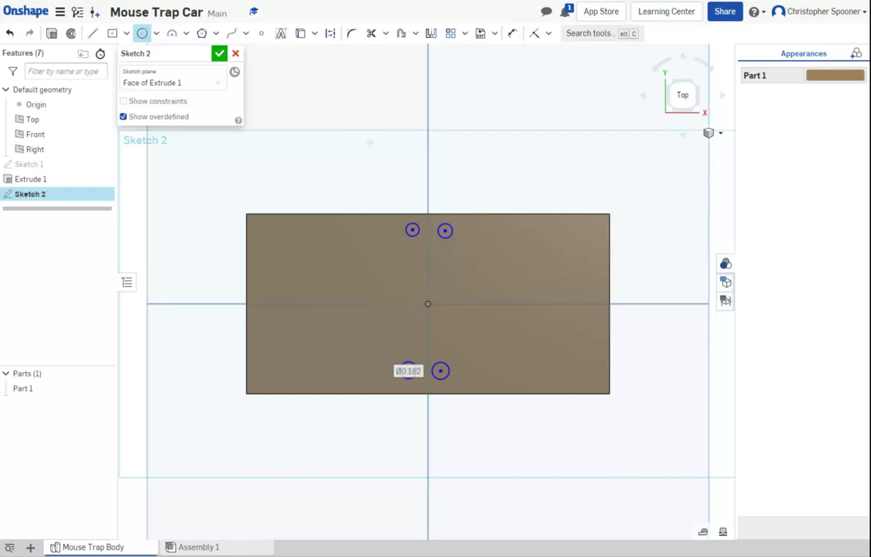
- Apply Equal constraints so that all four circles share the same diameter
click(549, 33)
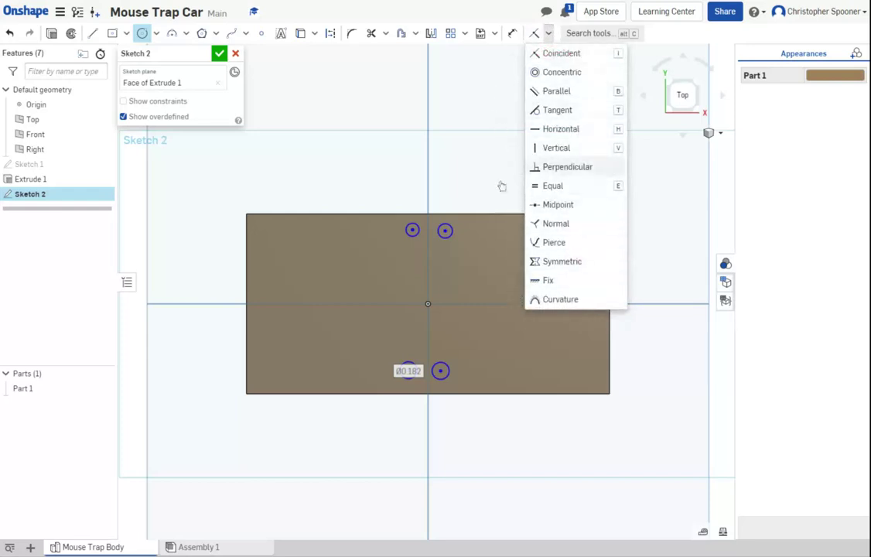
click(558, 187)
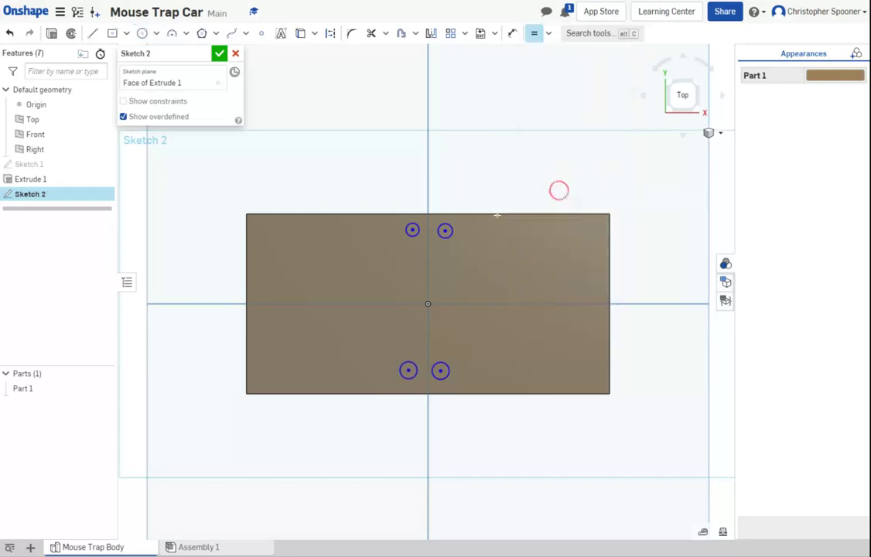
click(449, 236)
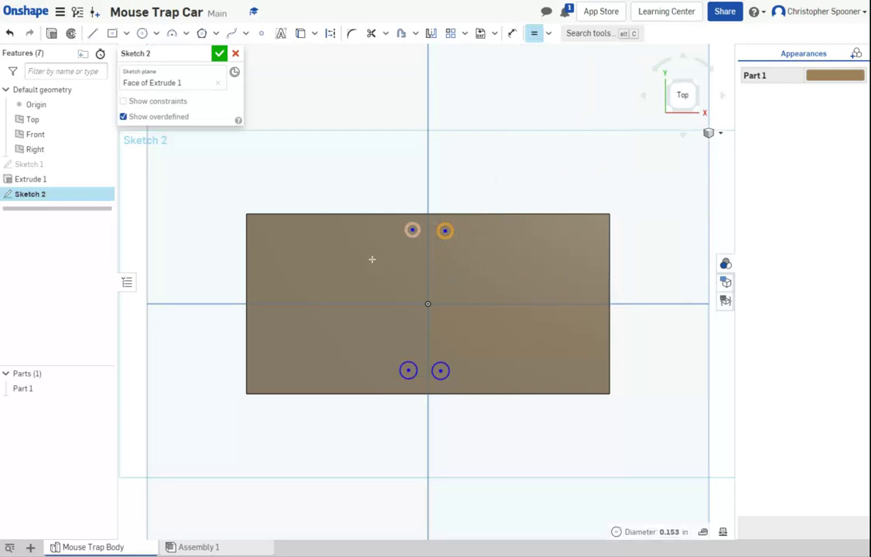
click(407, 230)
click(443, 365)
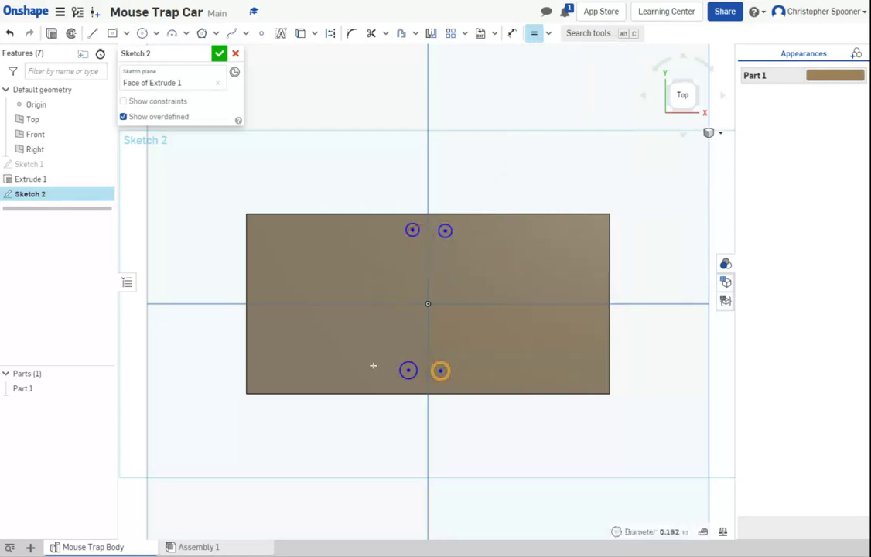
click(407, 370)
click(417, 304)
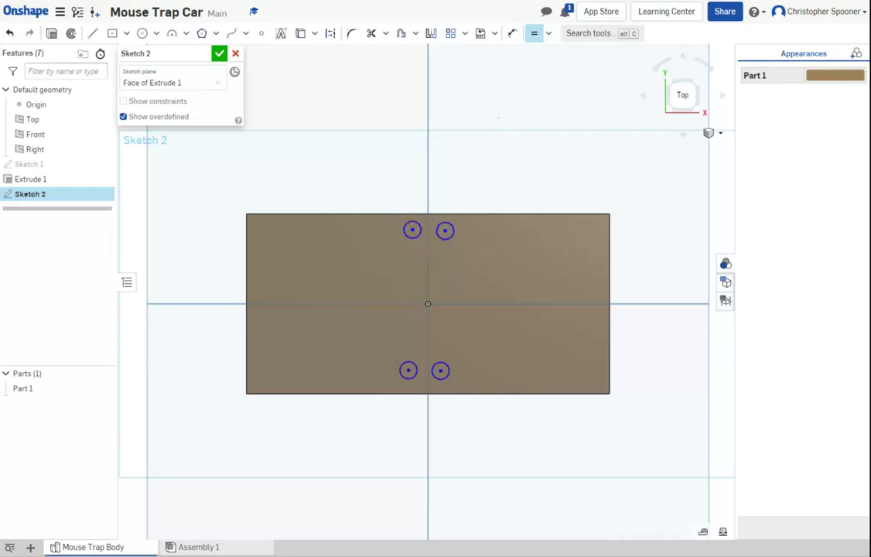
- Apply Horizontal constraints between the centres of the upper two circles and between the centres of the lower two circles
click(548, 33)
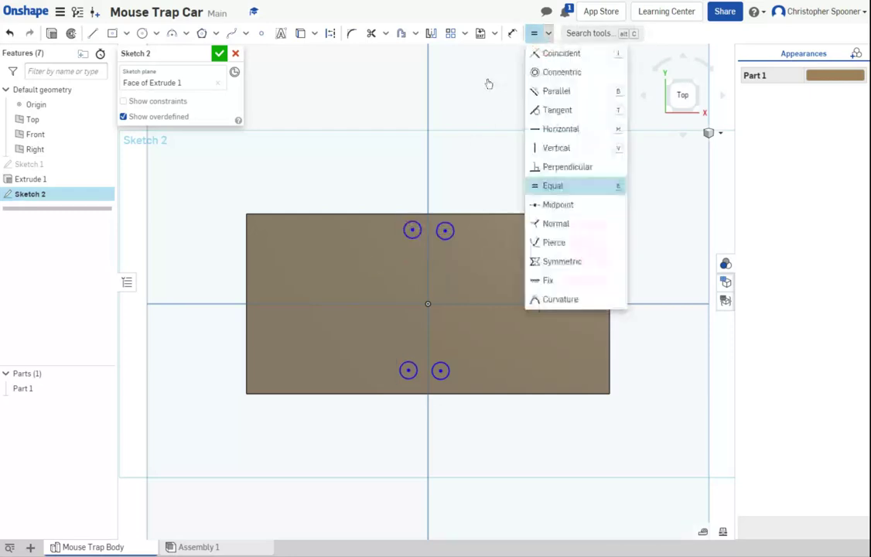
key(h)
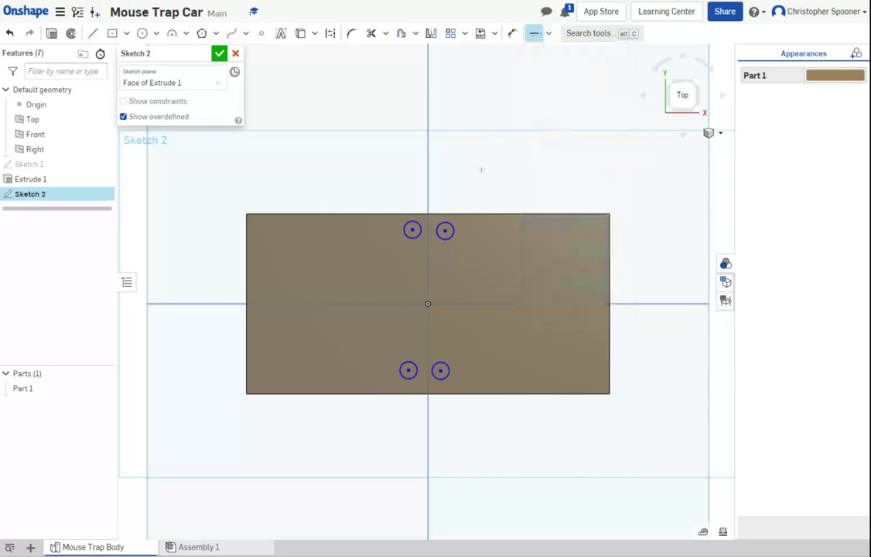
click(412, 230)
click(445, 231)
click(409, 370)
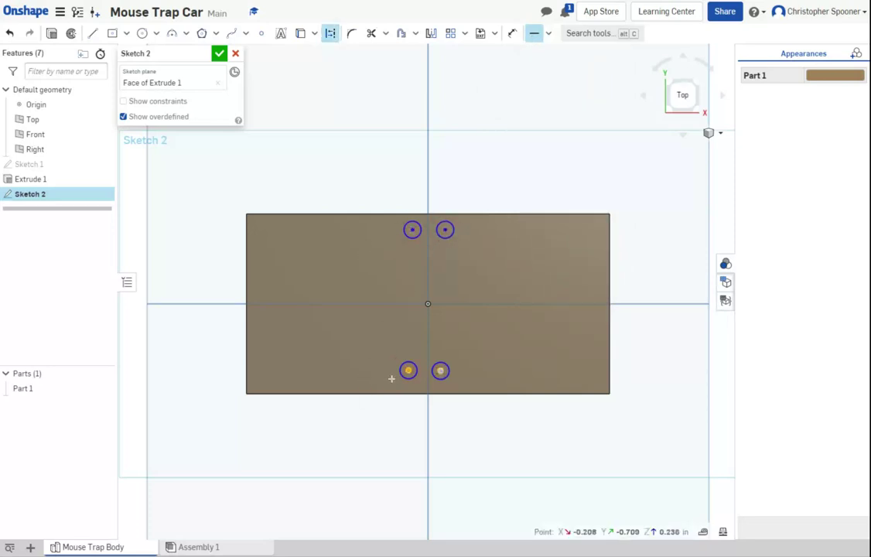
click(440, 371)
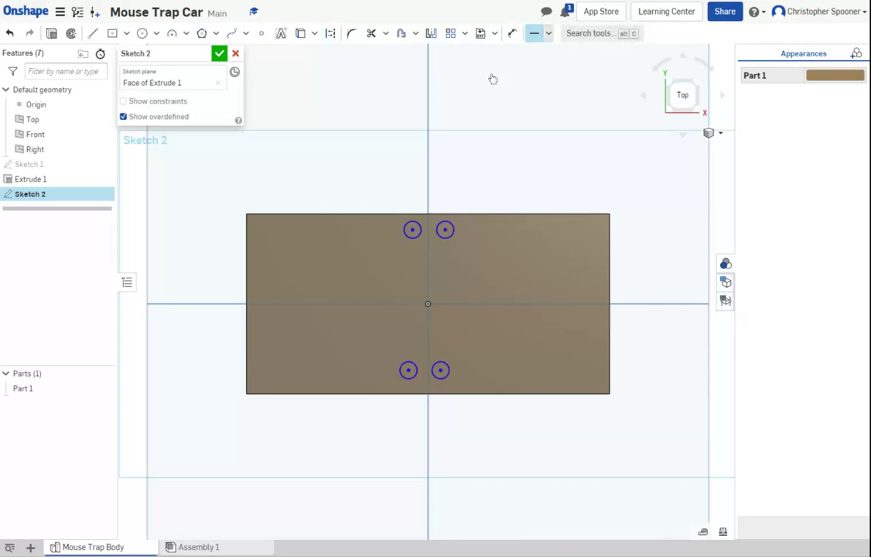
- Apply Vertical constraints to align the upper circle centres with the lower circle centres in both columns
click(548, 33)
key(v)
click(445, 230)
click(440, 370)
click(408, 230)
click(410, 372)
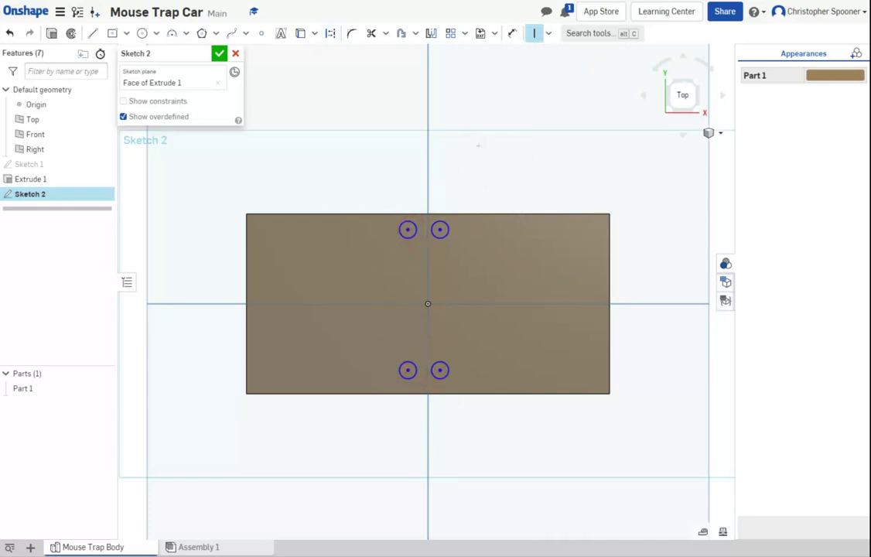
- Dimension the upper-right circle with a diameter of 0.053 in
key(d)
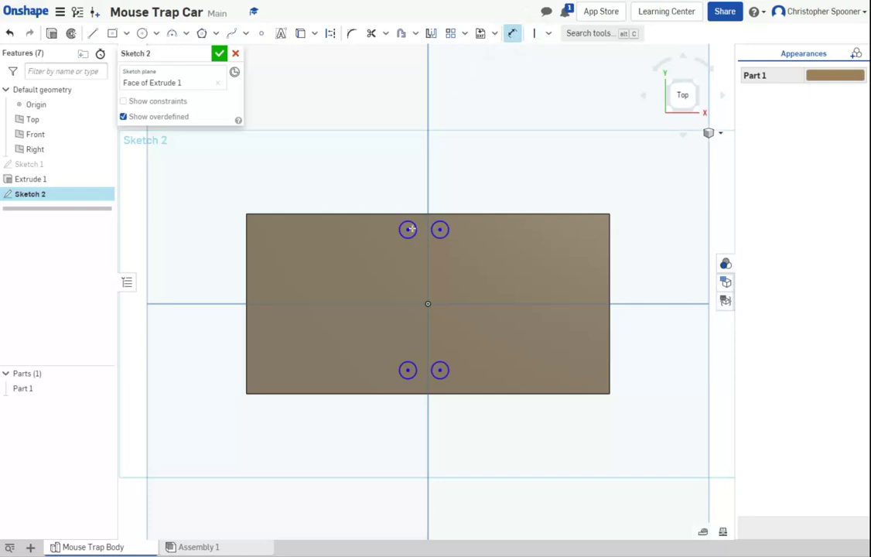
click(439, 229)
click(476, 182)
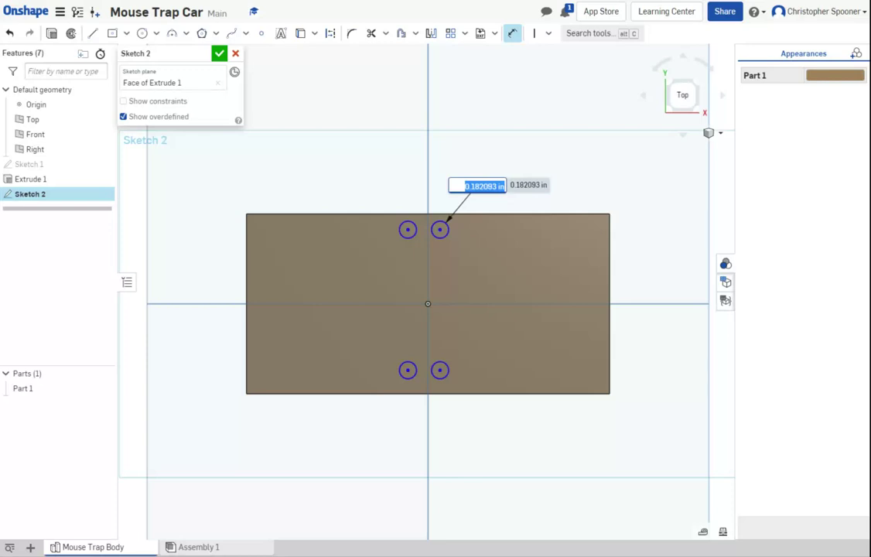
text(05)
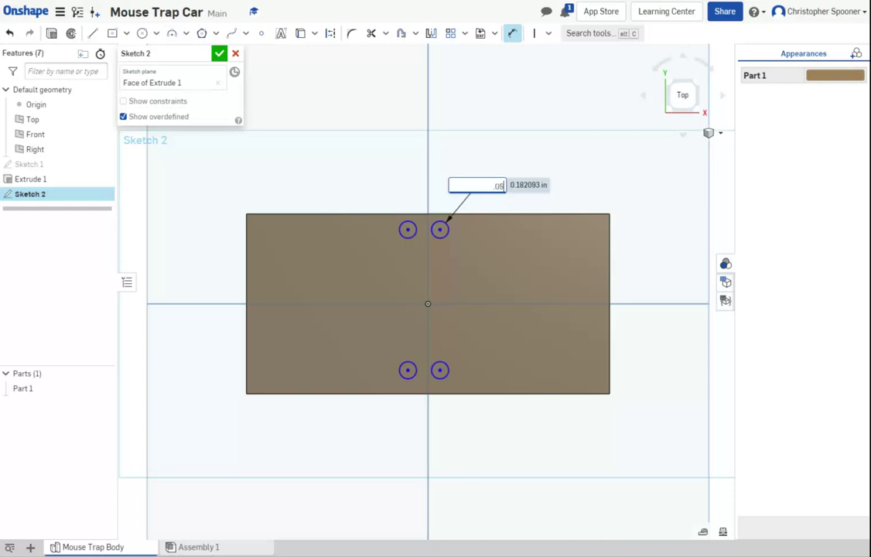
text(3)
key(Return)
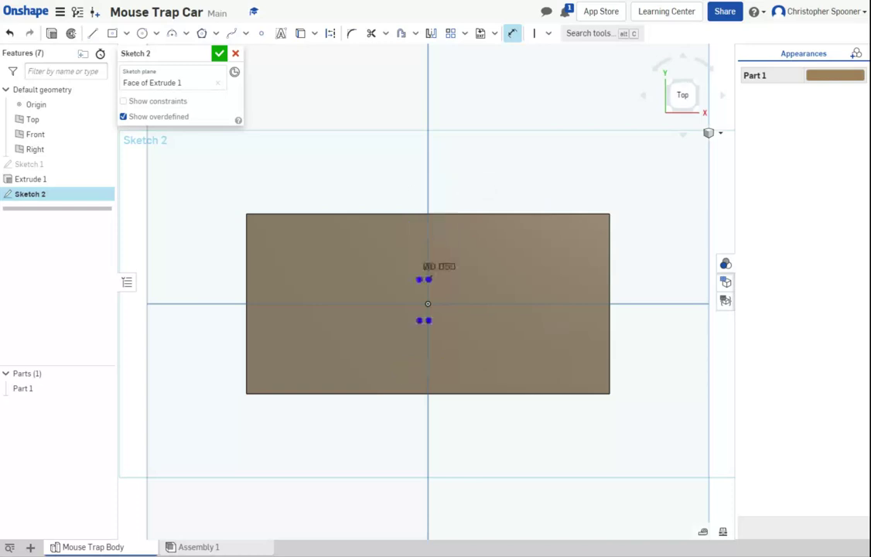
- Dimension the distance from the plate's upper edge to the upper-left circle to 0.196 in
scroll(364, 294, up, 1)
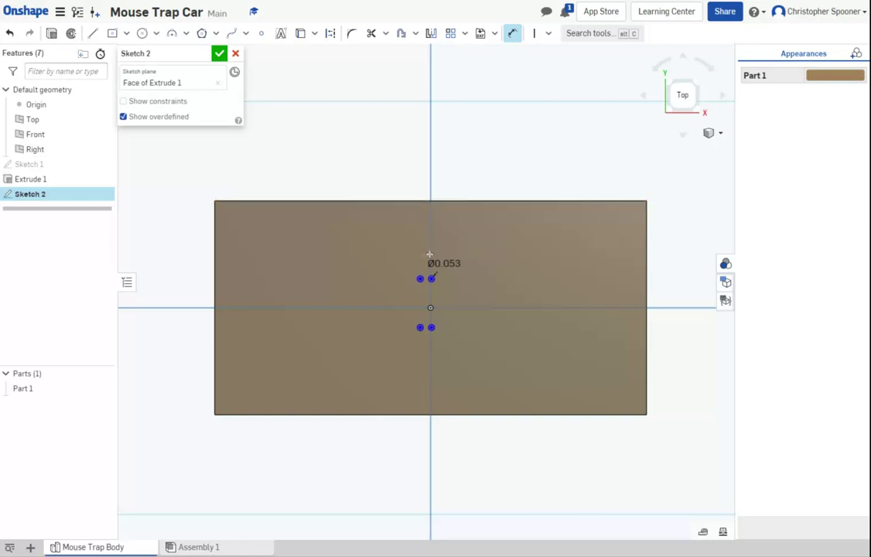
scroll(385, 290, down, 2)
scroll(371, 279, up, 1)
scroll(356, 214, up, 1)
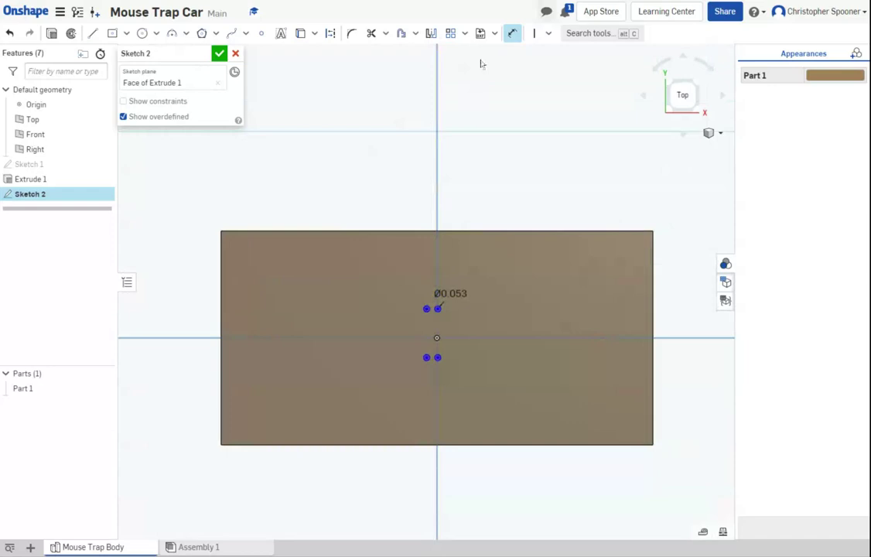
scroll(373, 263, down, 2)
scroll(379, 310, up, 6)
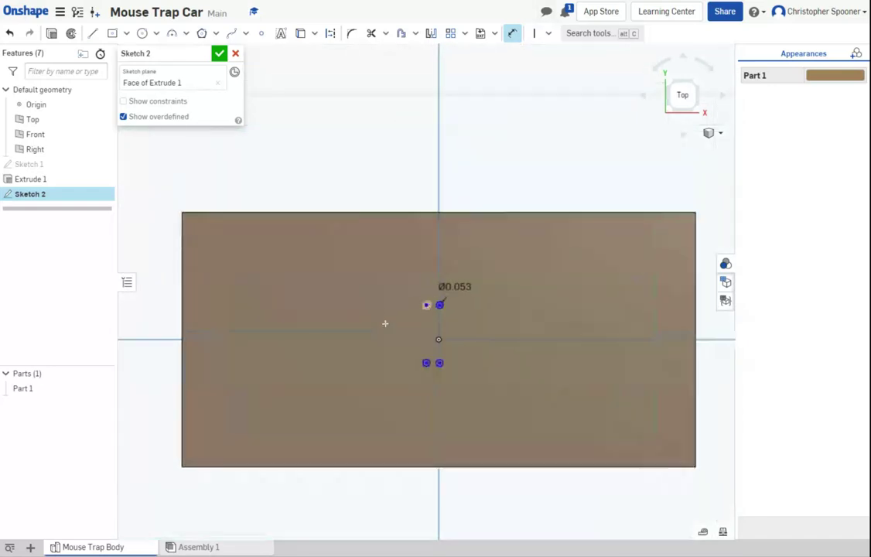
click(370, 304)
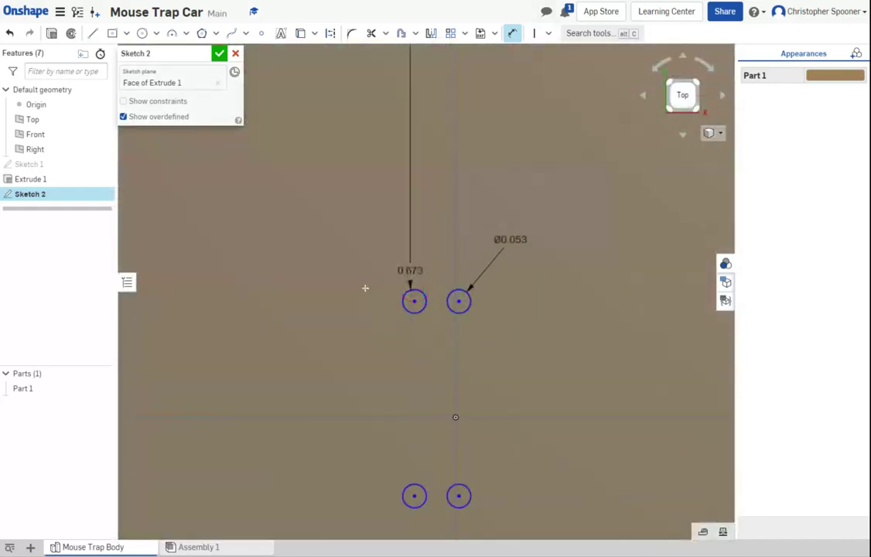
click(371, 284)
text(.)
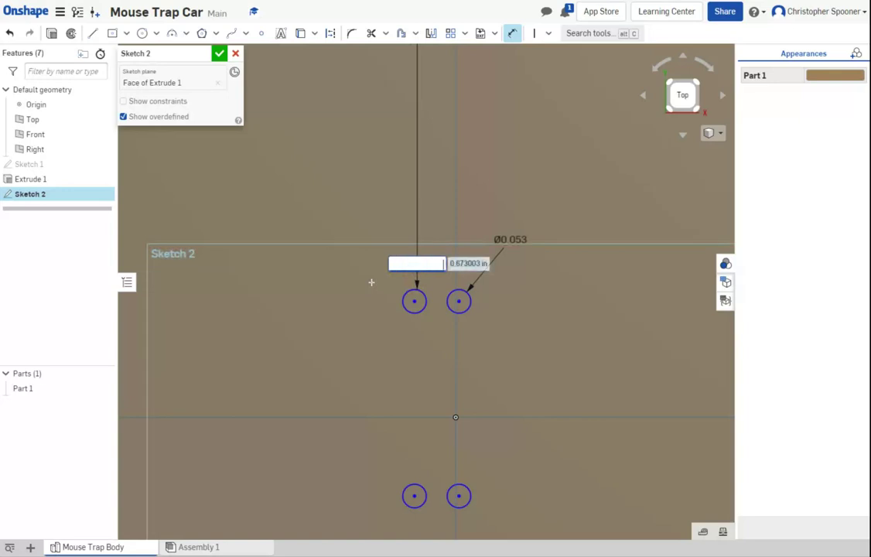
text(185)
key(Return)
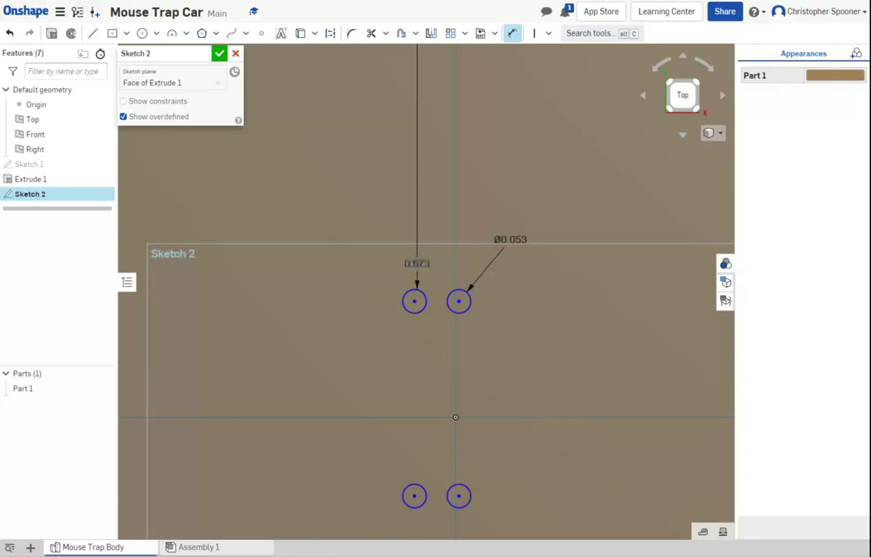
- Dimension the distance from the plate's lower edge to the lower-left circle to 0.196 in
scroll(383, 297, up, 1)
scroll(384, 296, down, 5)
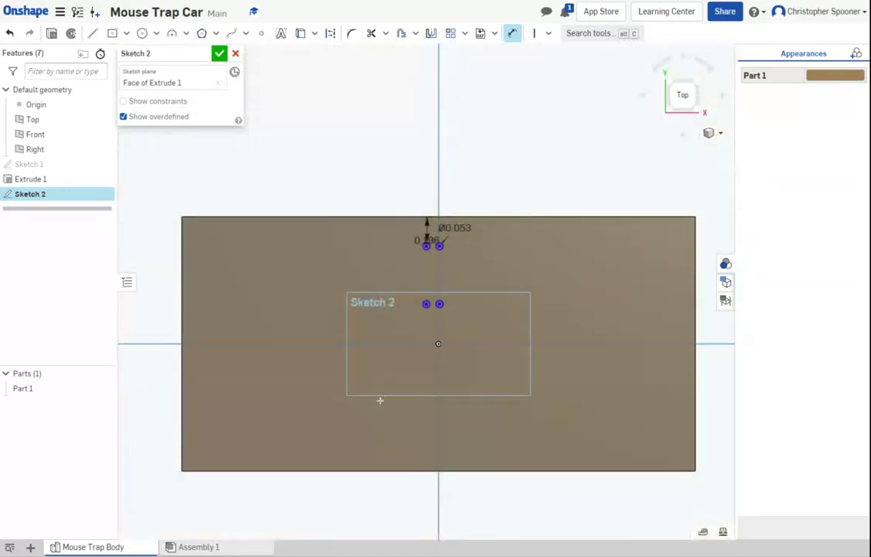
scroll(381, 348, up, 4)
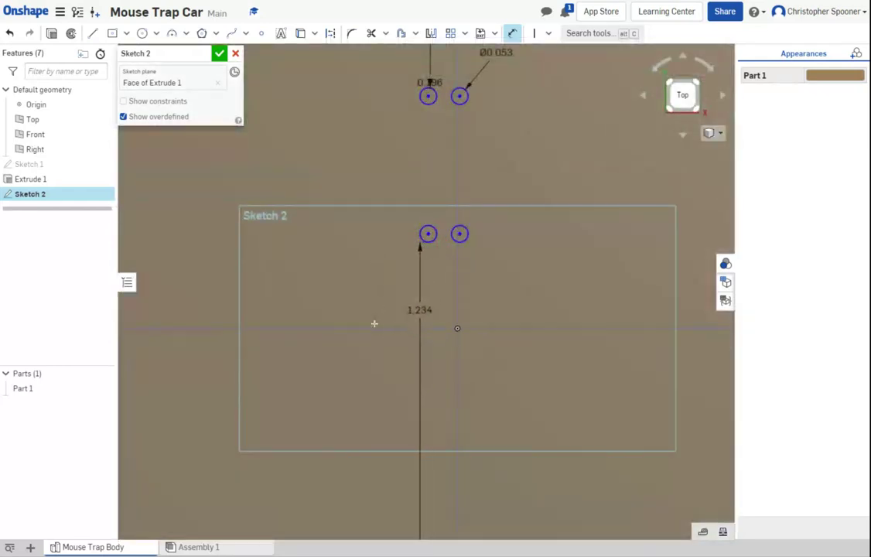
click(374, 324)
scroll(408, 178, down, 1)
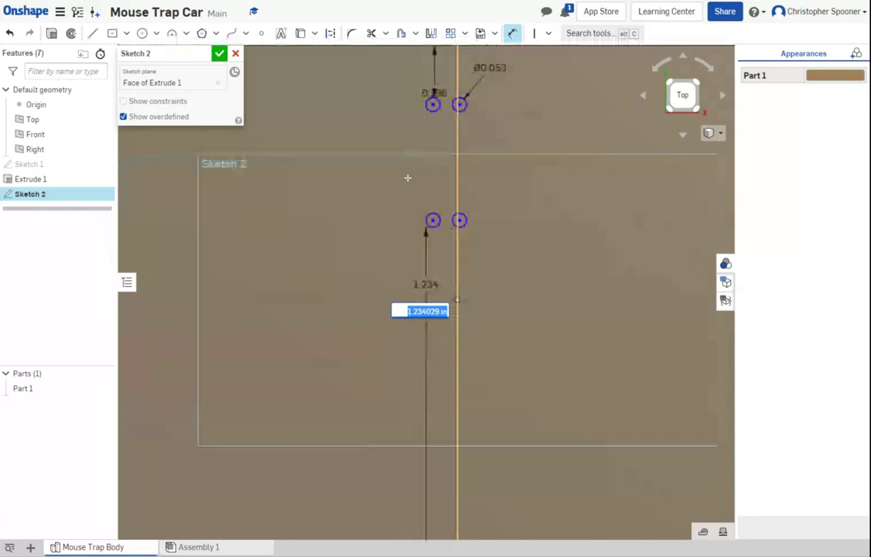
key(BackSpace)
text(.1)
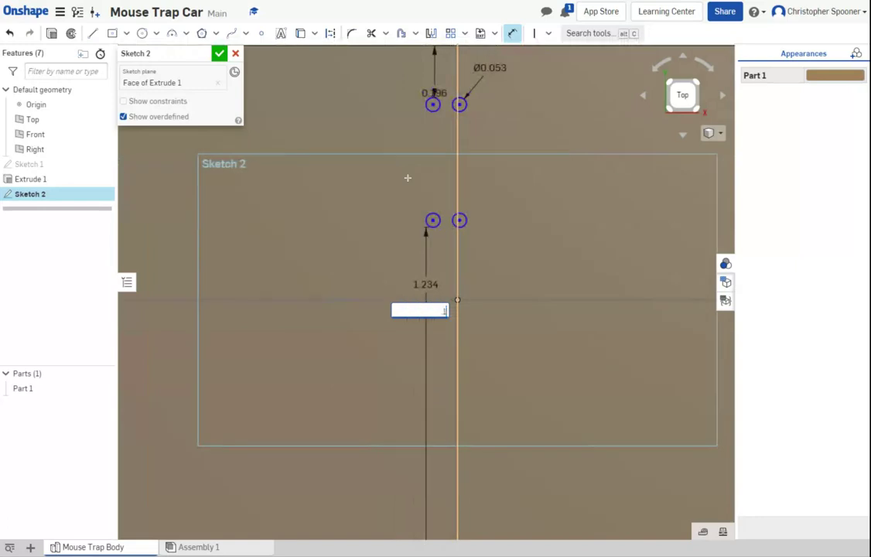
text(96)
key(Return)
scroll(455, 219, up, 3)
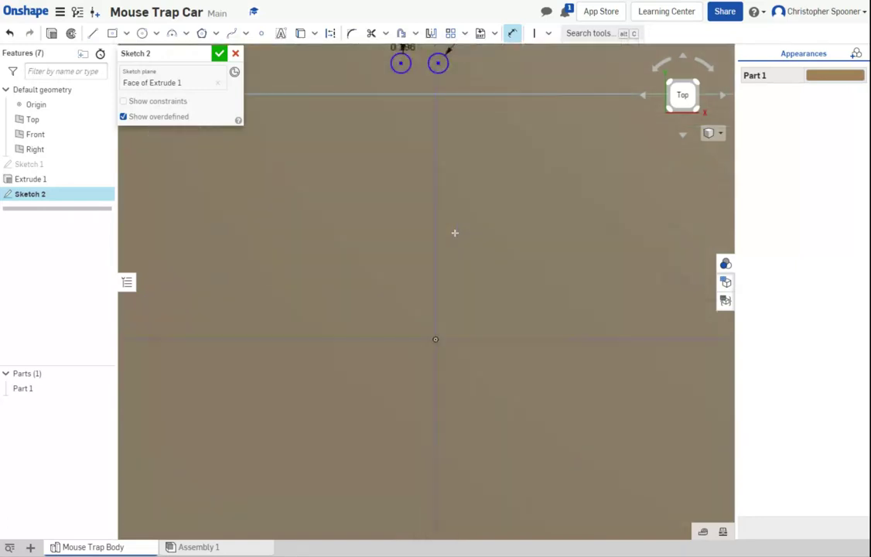
scroll(455, 232, down, 3)
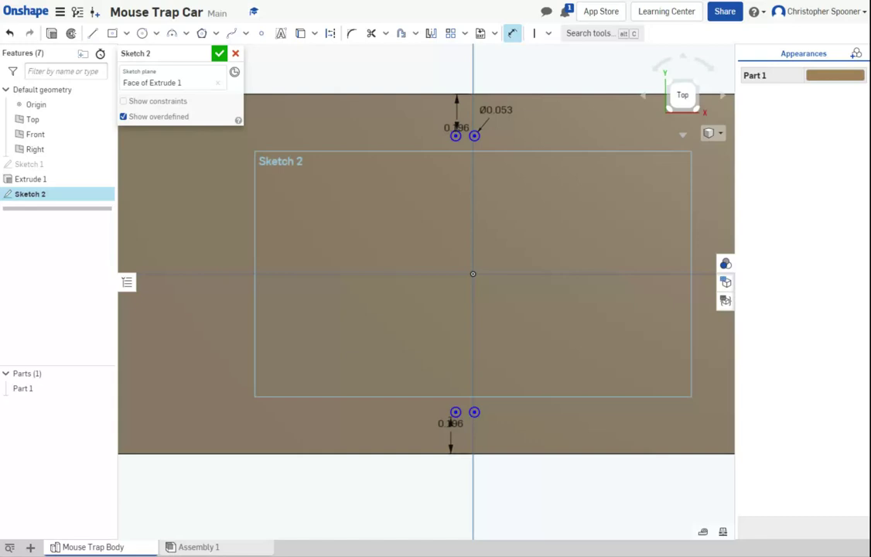
- Dimension the horizontal distance from the plate's left edge to the upper-left circle to 0.1603 in
scroll(443, 222, up, 2)
scroll(418, 235, down, 6)
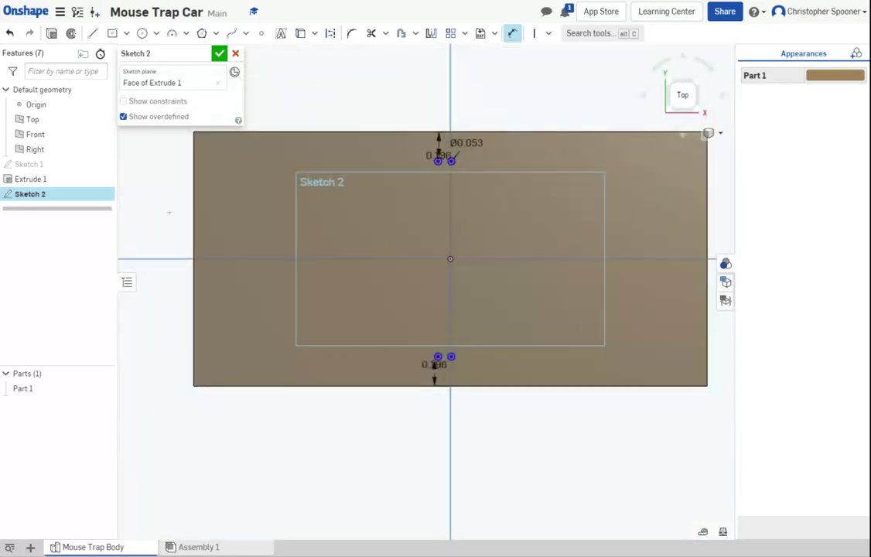
click(193, 186)
scroll(369, 193, up, 3)
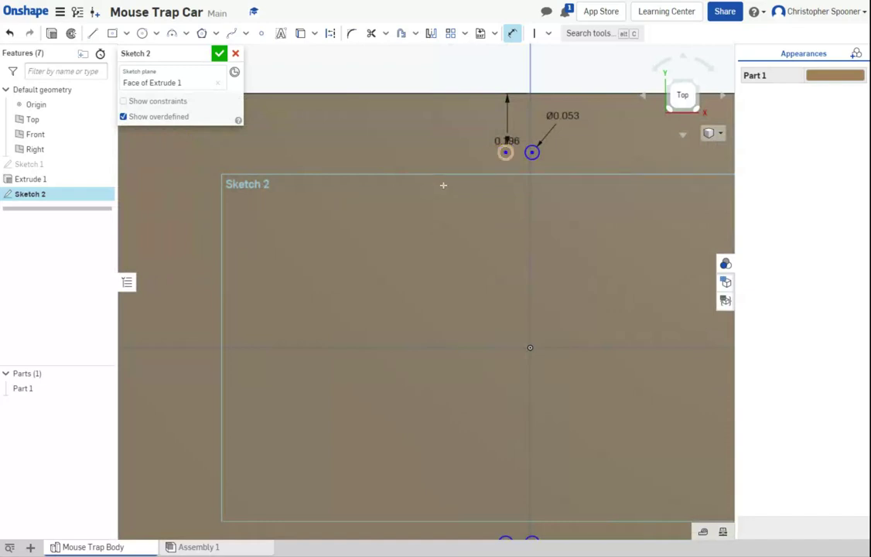
click(505, 152)
click(455, 78)
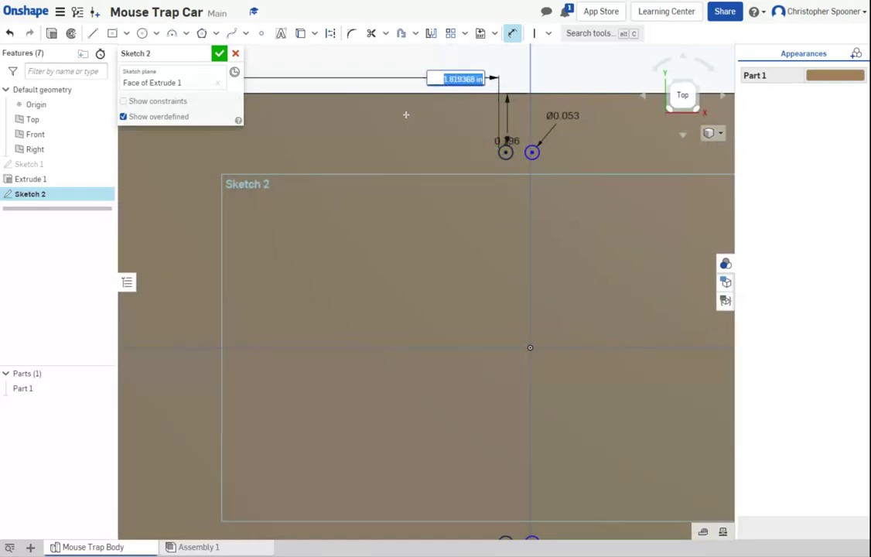
key(BackSpace)
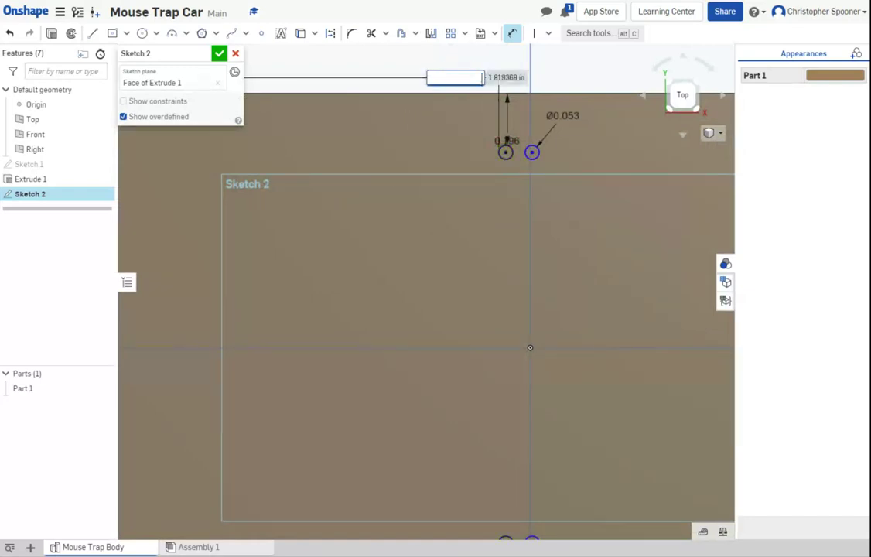
text(10)
text(03)
key(Return)
scroll(441, 155, up, 5)
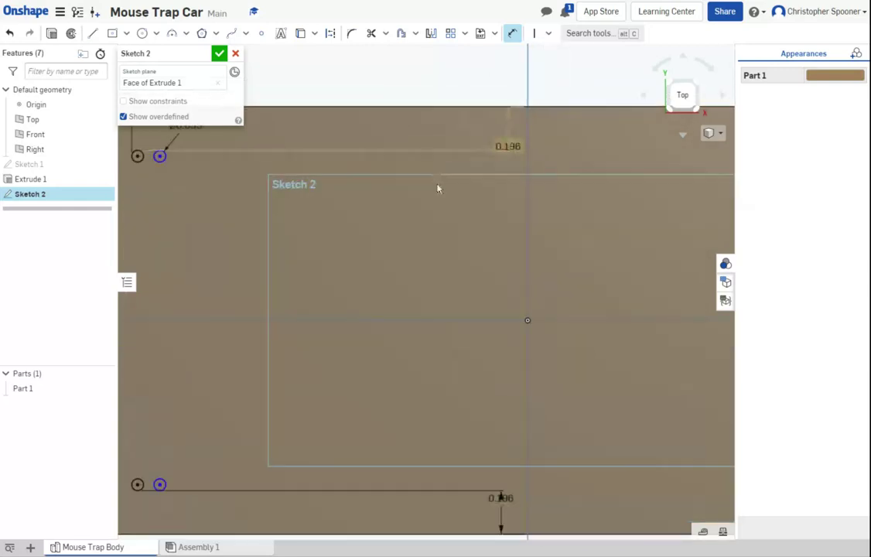
- Correct the horizontal distance between the plate's left edge and the upper-left circle to 1.603 in
click(272, 121)
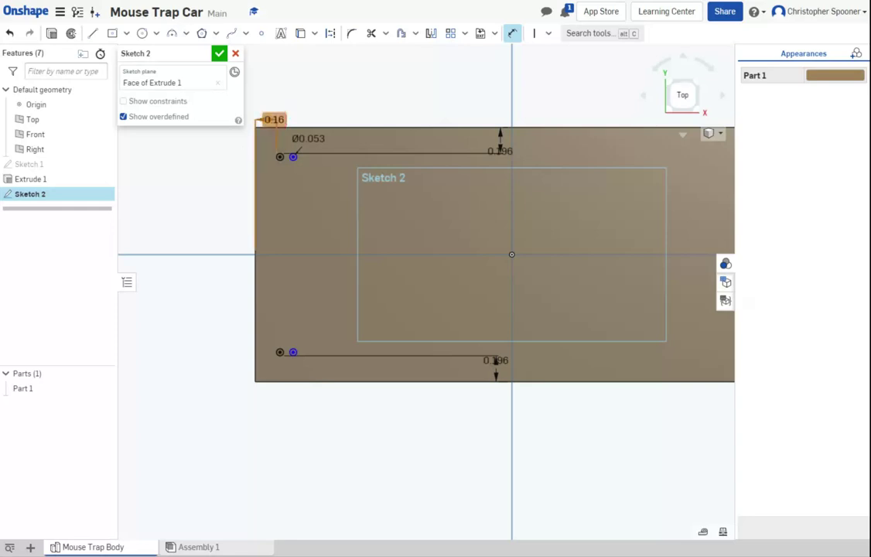
double_click(273, 120)
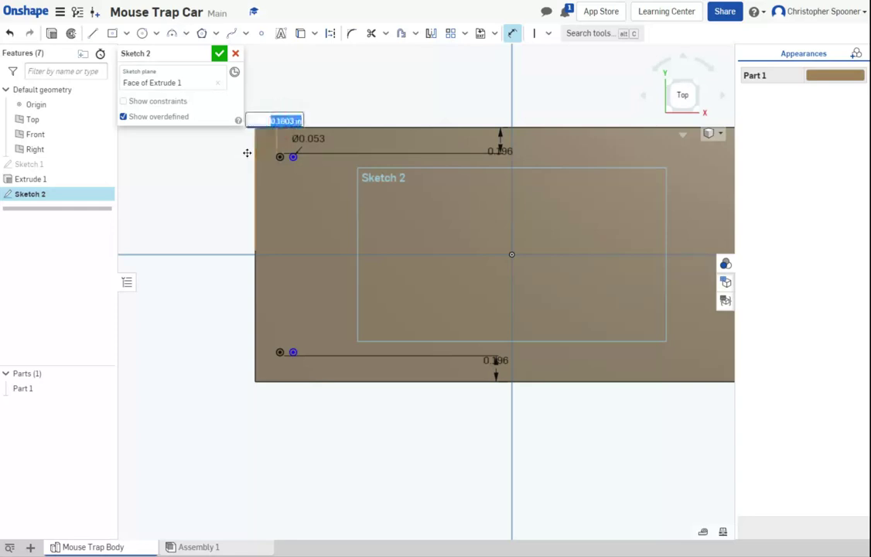
text(1)
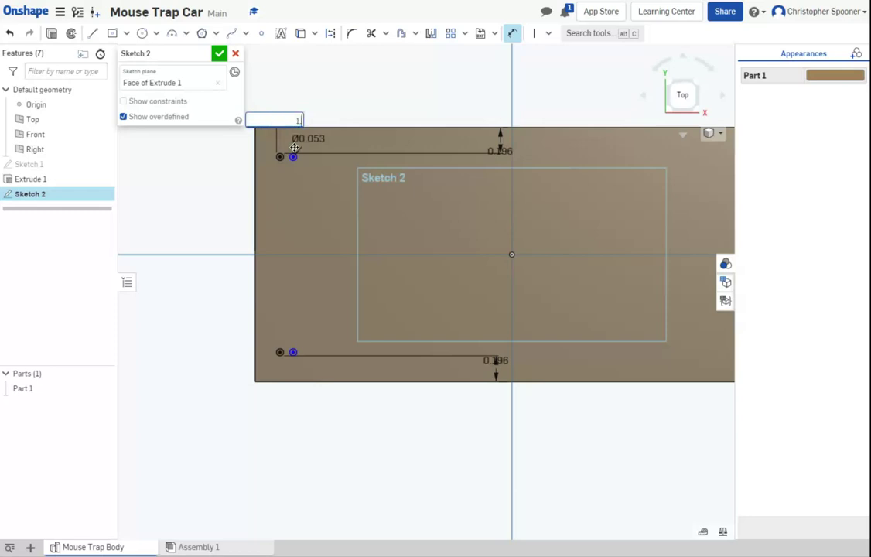
text(.000)
key(Return)
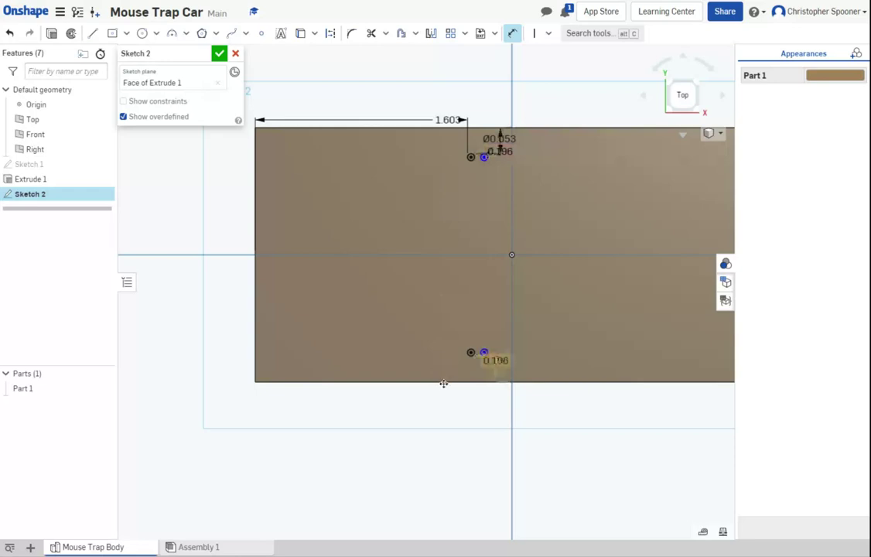
- Dimension the gap between the facing edges of the two lower circles to 0.14 in
scroll(437, 371, down, 2)
scroll(431, 362, up, 5)
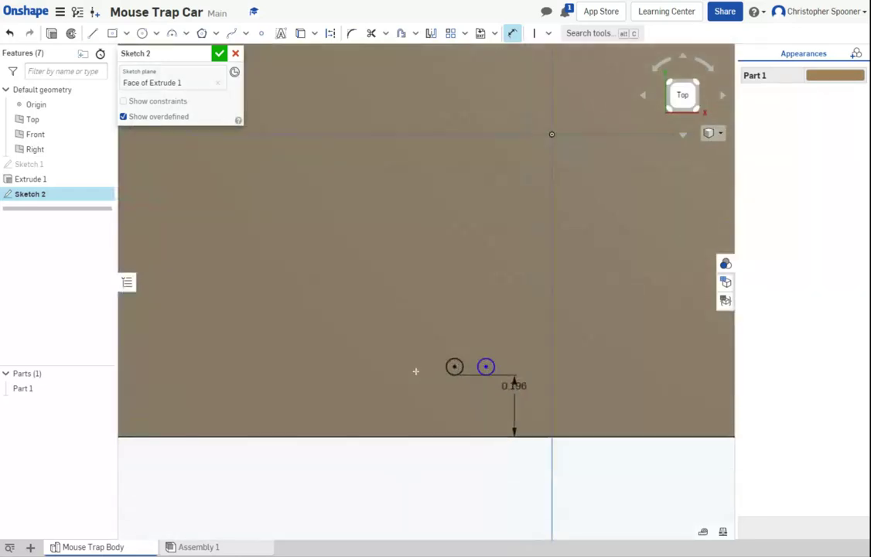
click(447, 367)
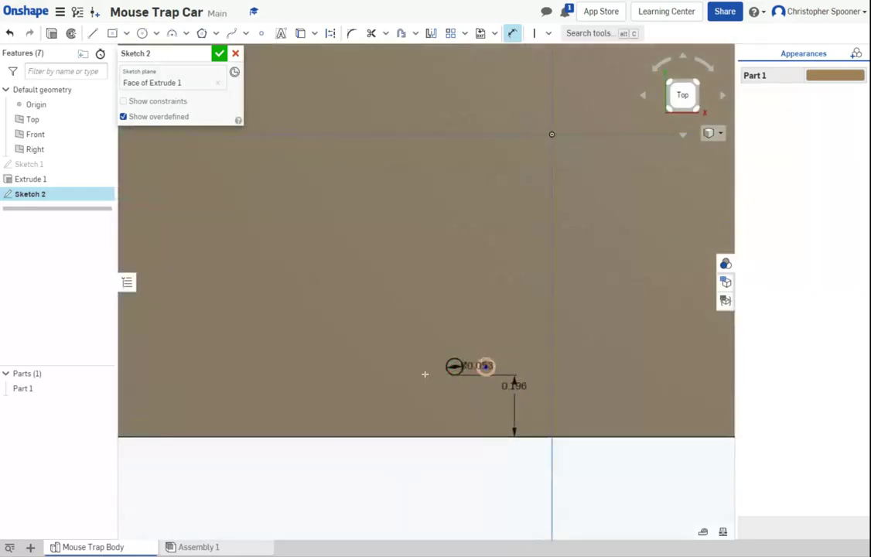
click(478, 367)
click(477, 342)
click(424, 351)
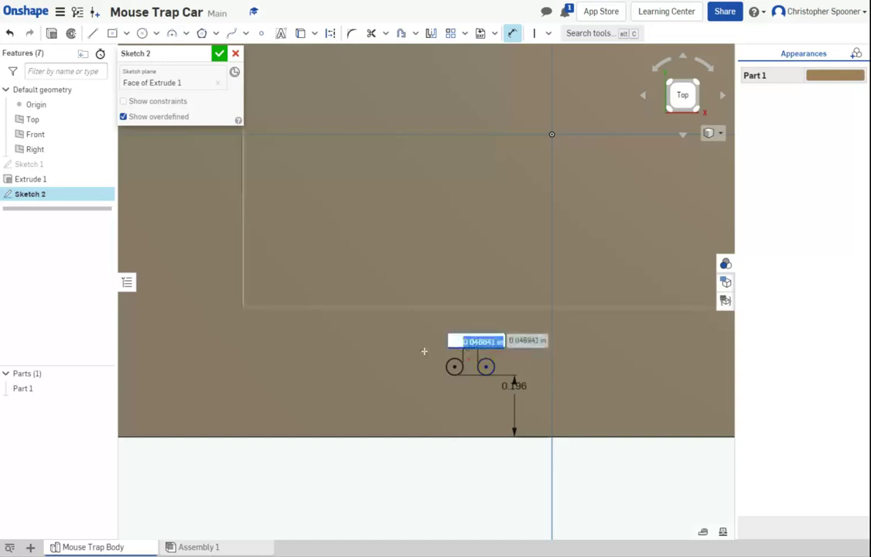
text(14)
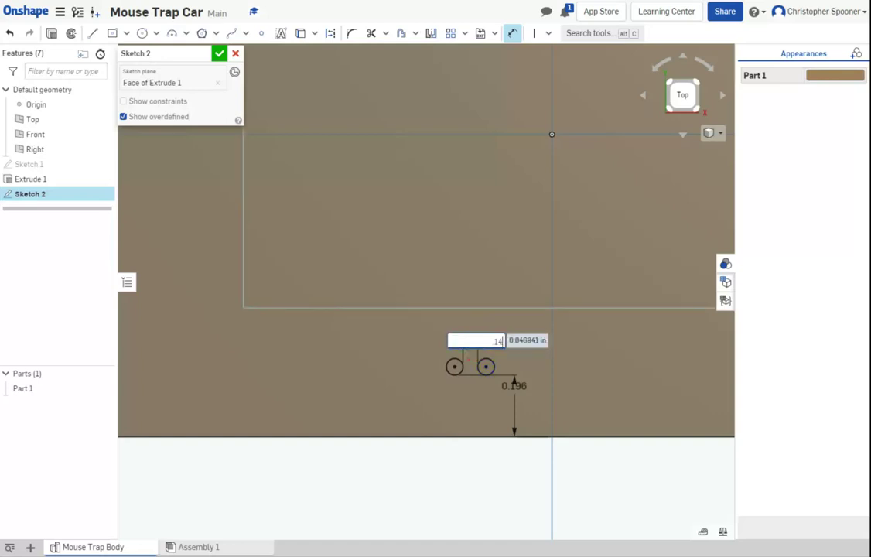
key(Return)
scroll(439, 294, up, 3)
scroll(439, 293, down, 5)
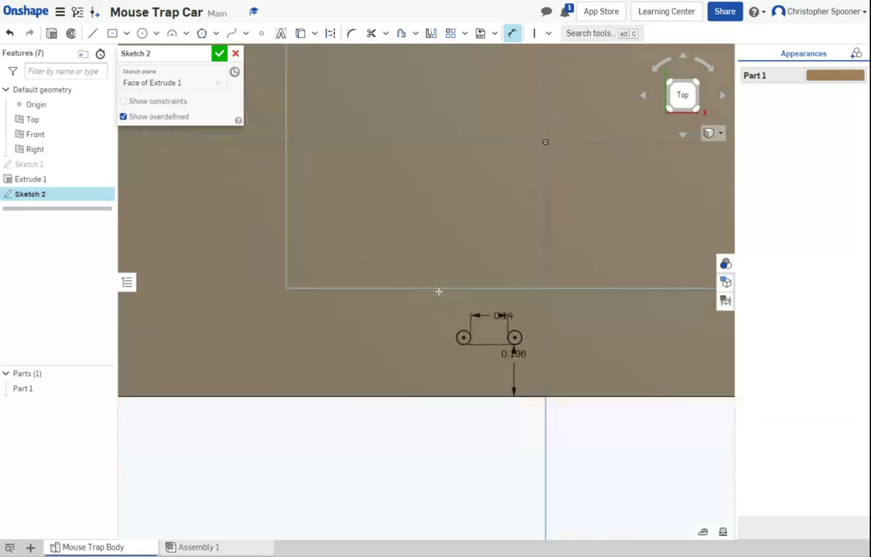
middle_drag(352, 323, 344, 325)
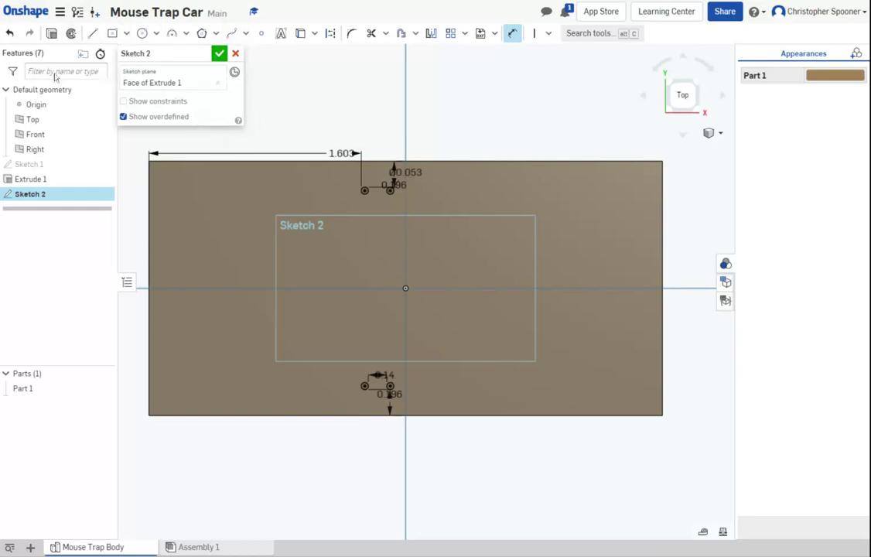
- Start an Extrude from the circle sketch and deselect all of its preselected circle regions
click(51, 33)
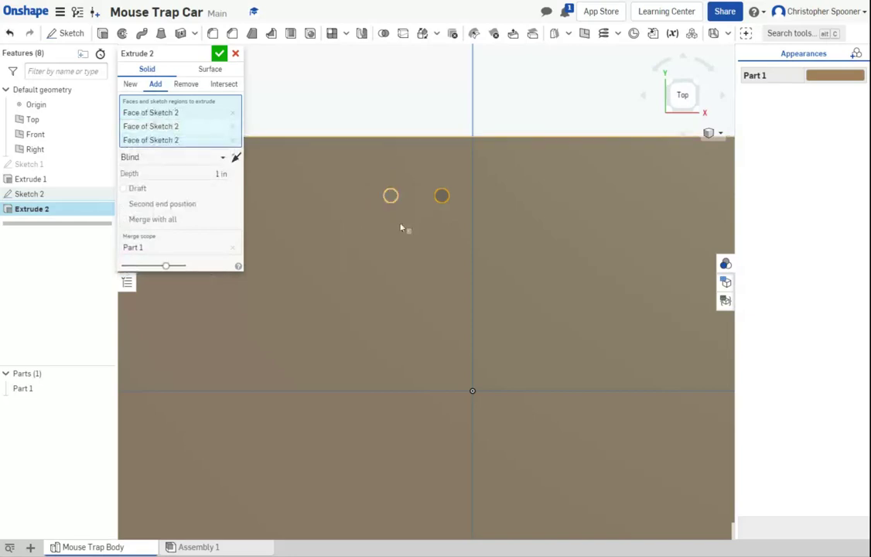
click(441, 196)
scroll(409, 265, up, 2)
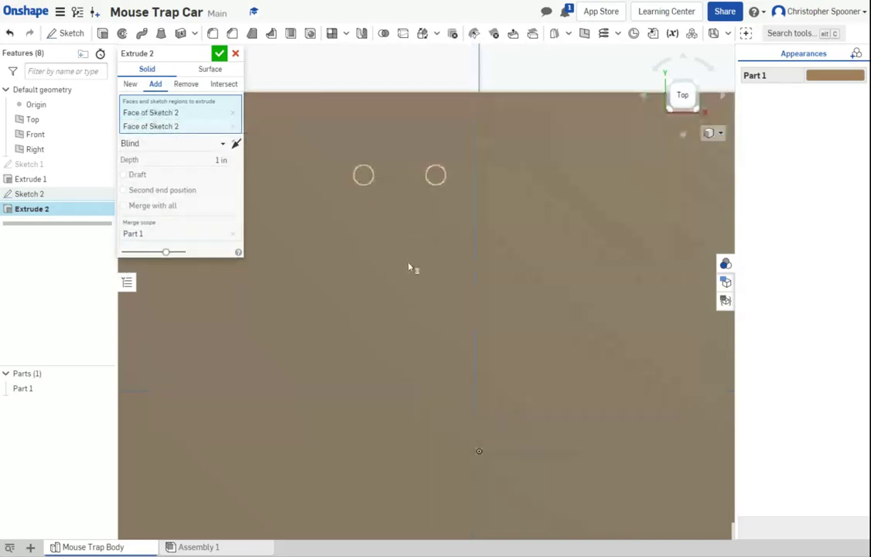
scroll(410, 266, down, 5)
scroll(402, 457, down, 5)
click(455, 433)
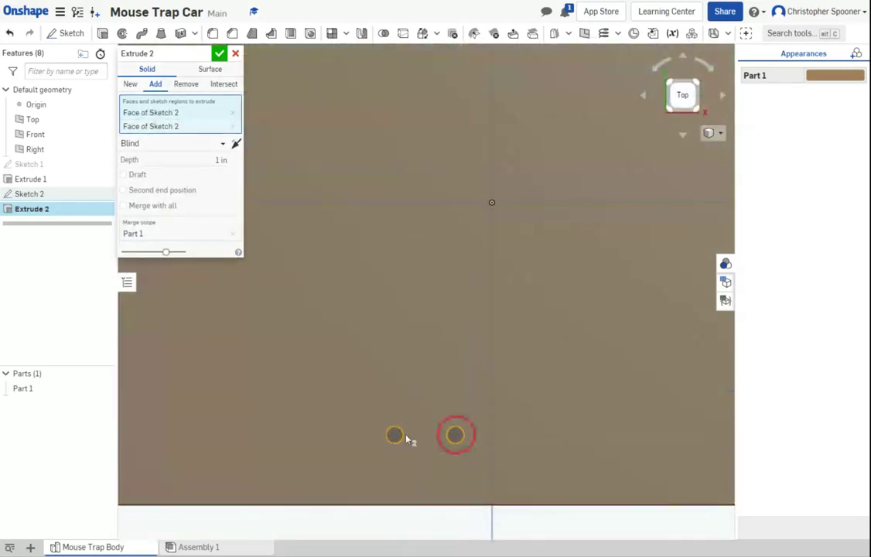
click(395, 434)
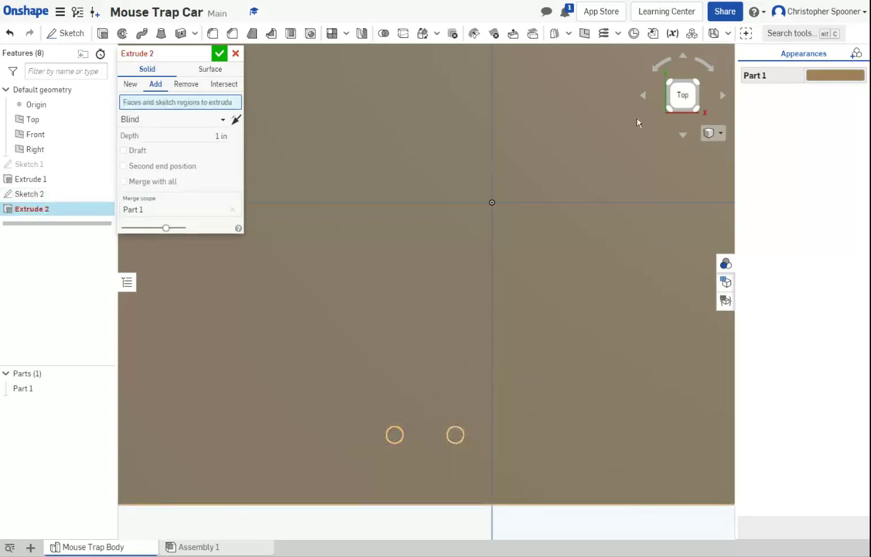
- Switch to an isometric view and set the extrusion to Remove with a Through all end condition
key(shift+7)
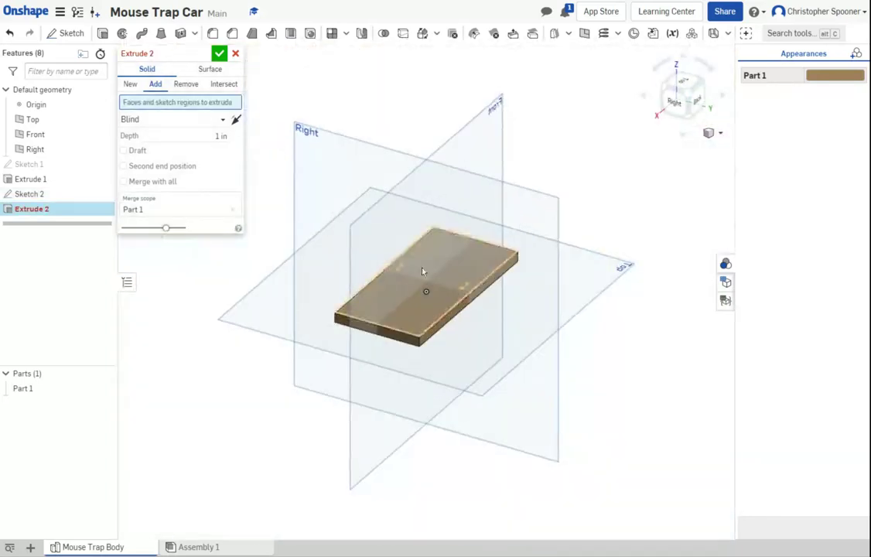
scroll(416, 283, down, 4)
scroll(416, 283, down, 1)
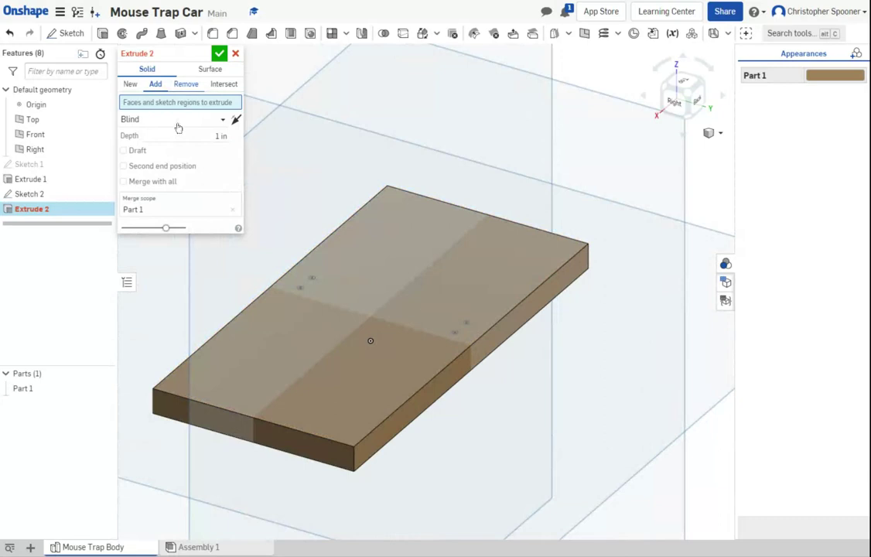
click(188, 85)
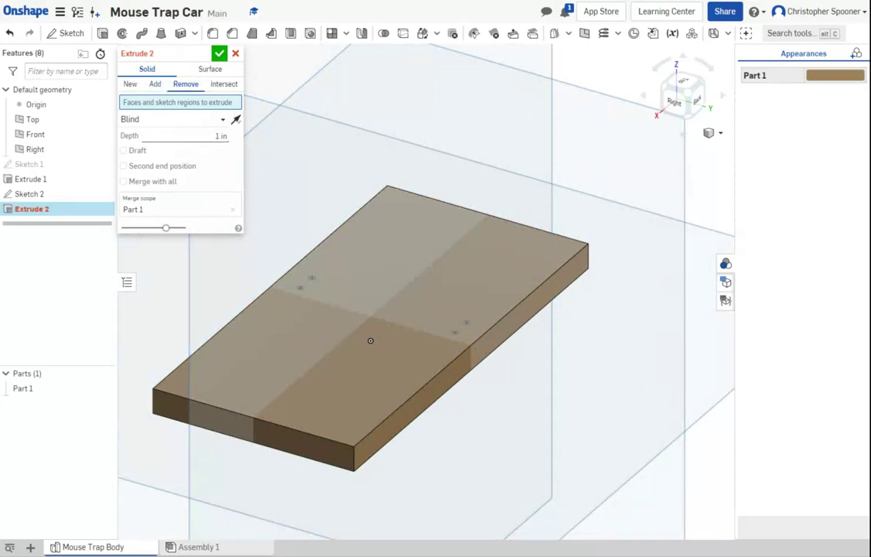
click(174, 121)
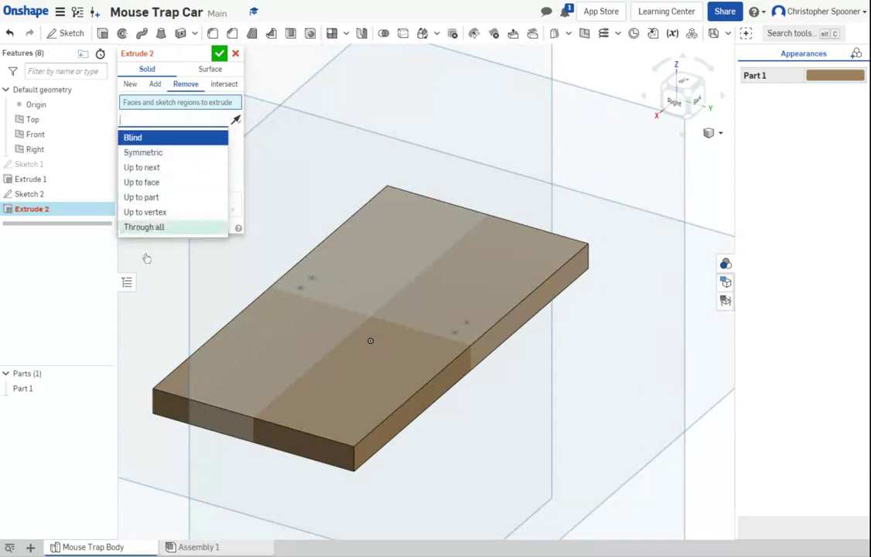
click(155, 228)
- Select all four circle regions on the plate's top face and complete the cut through the plate
scroll(413, 348, up, 5)
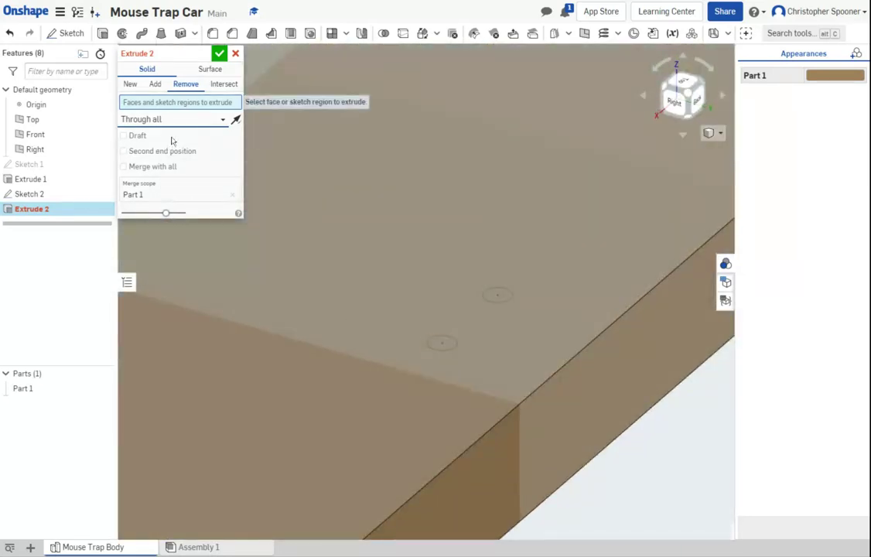
click(446, 316)
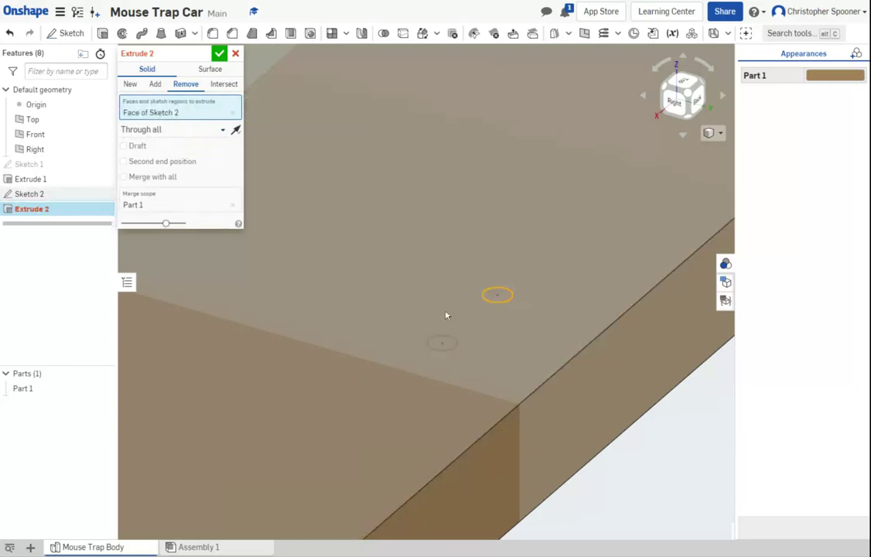
click(398, 354)
scroll(373, 305, up, 3)
scroll(370, 303, down, 5)
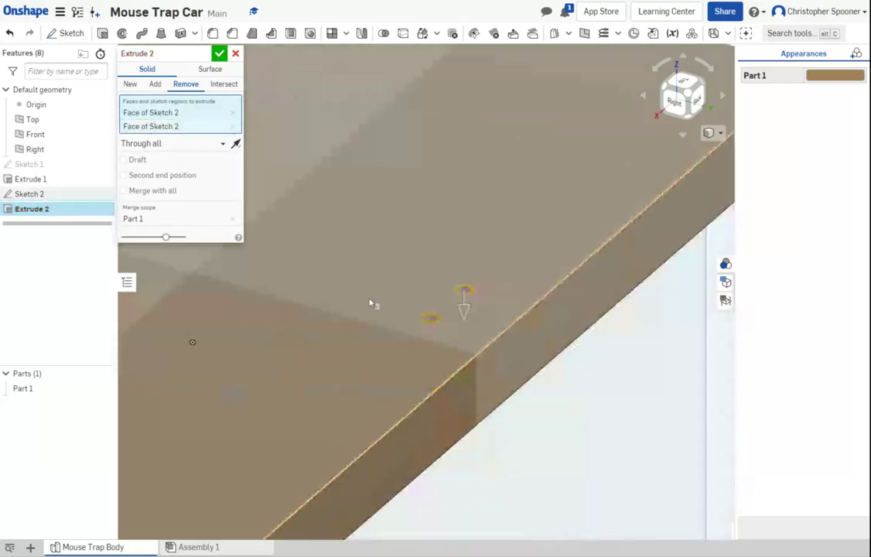
middle_drag(370, 303, 569, 464)
click(240, 356)
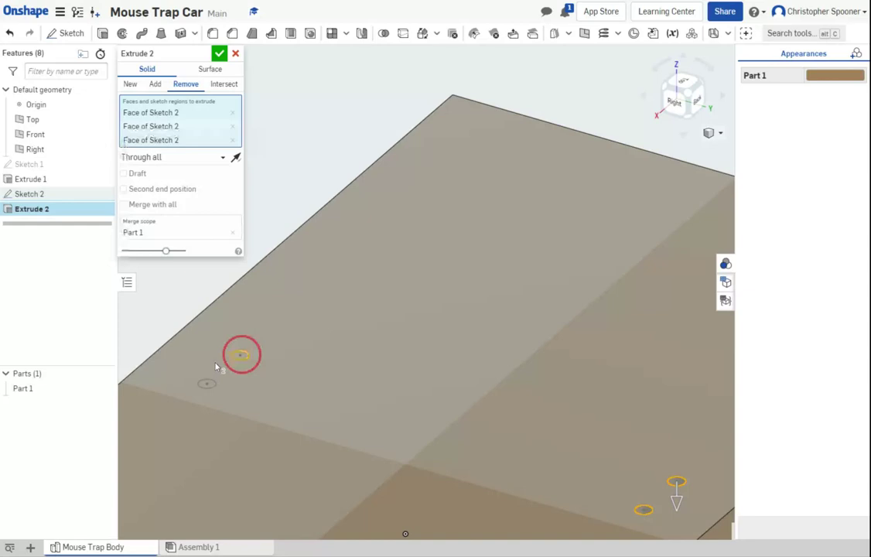
click(206, 384)
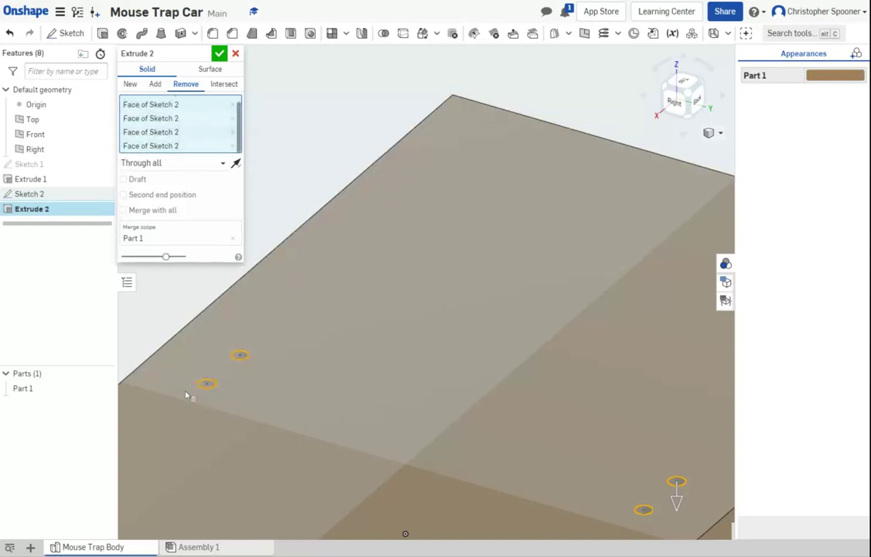
scroll(208, 374, up, 4)
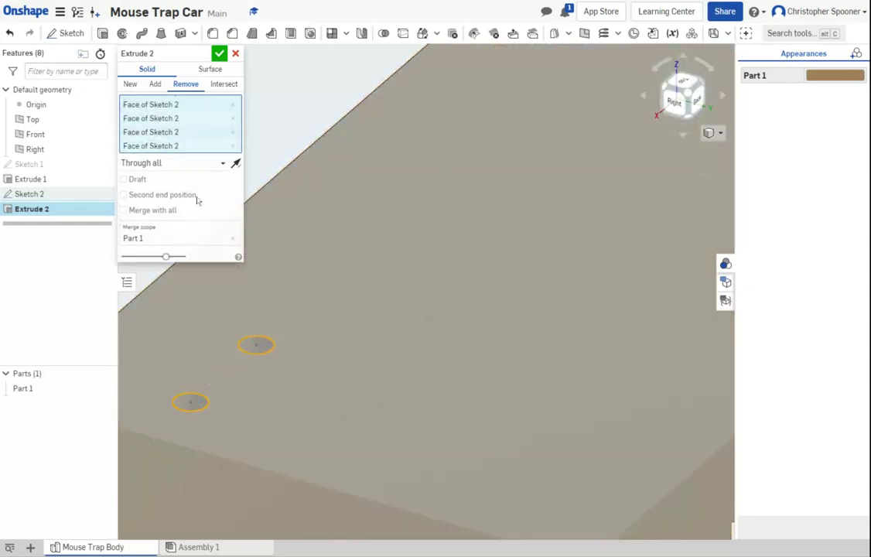
click(220, 53)
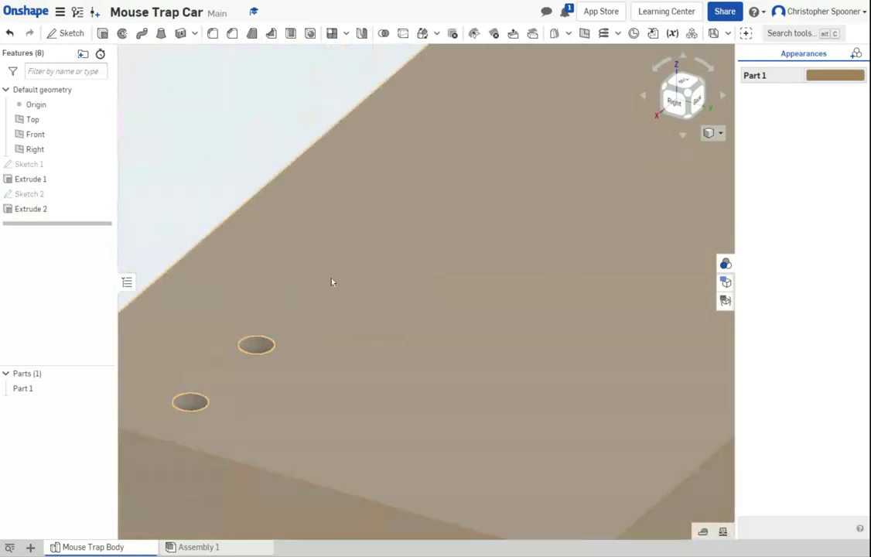
scroll(331, 282, down, 10)
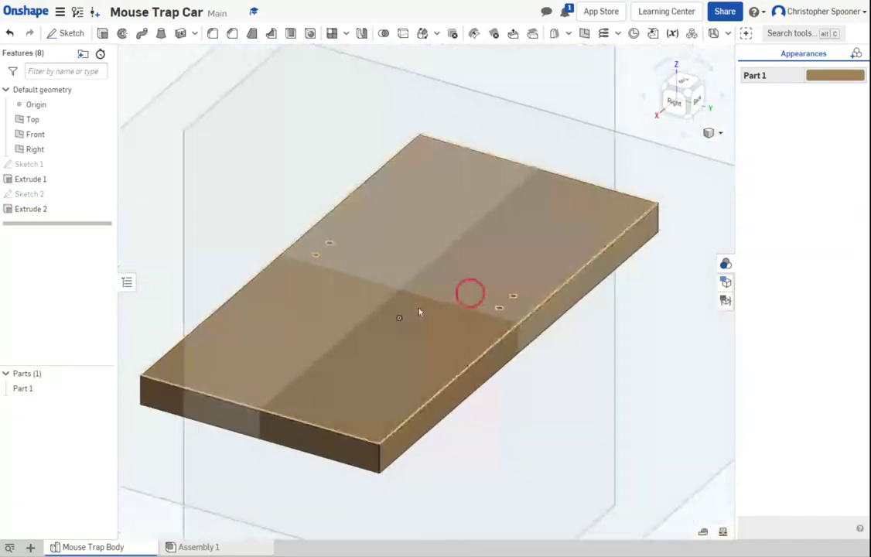